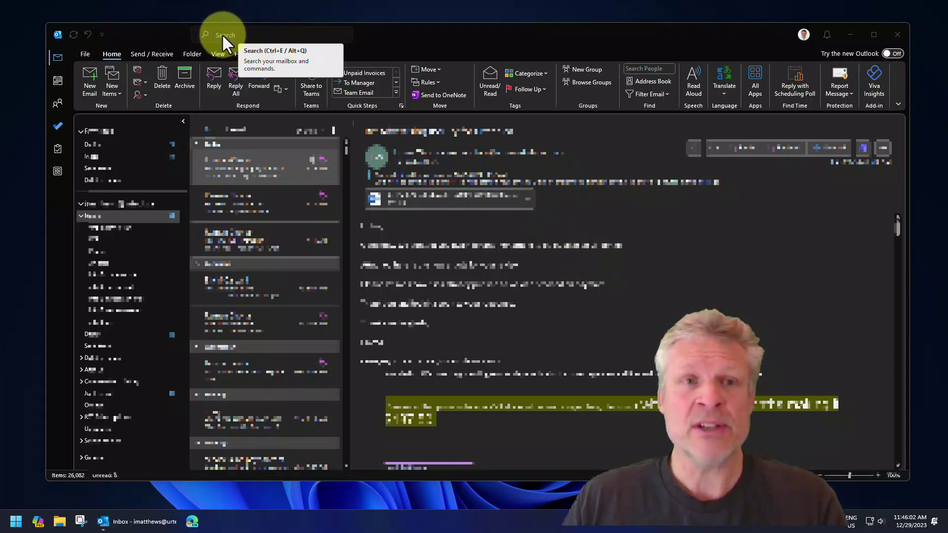
Search the current mailbox for rate cards without quotation marks
left_click(220, 34)
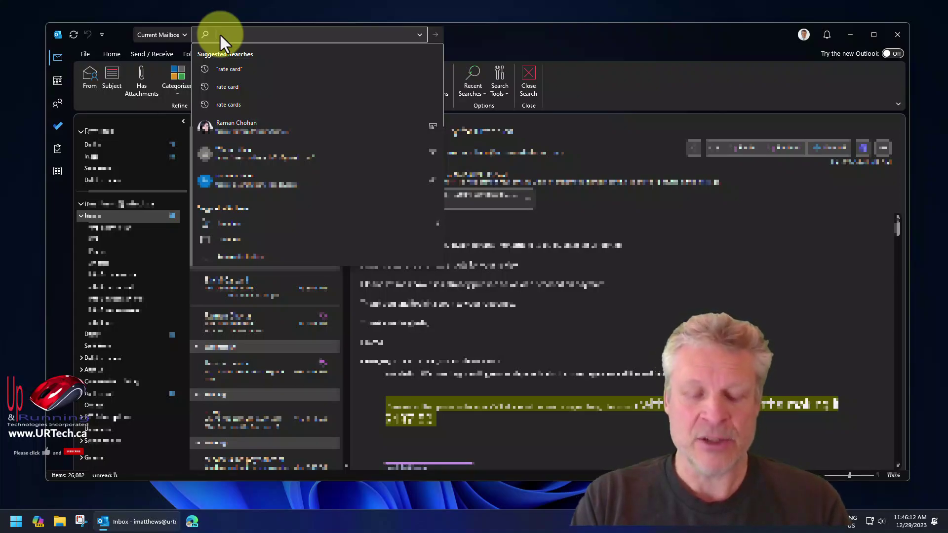
type("rate ca")
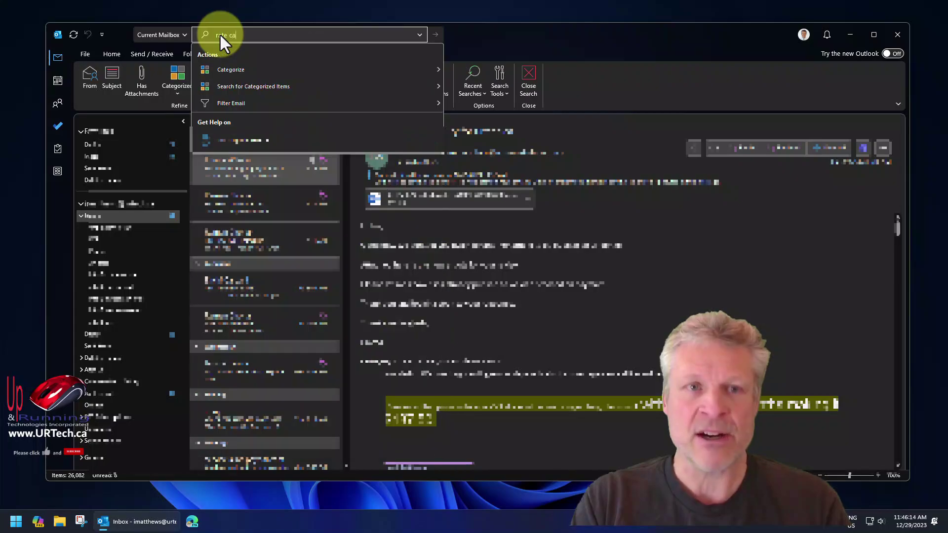
type("rds")
key("Return")
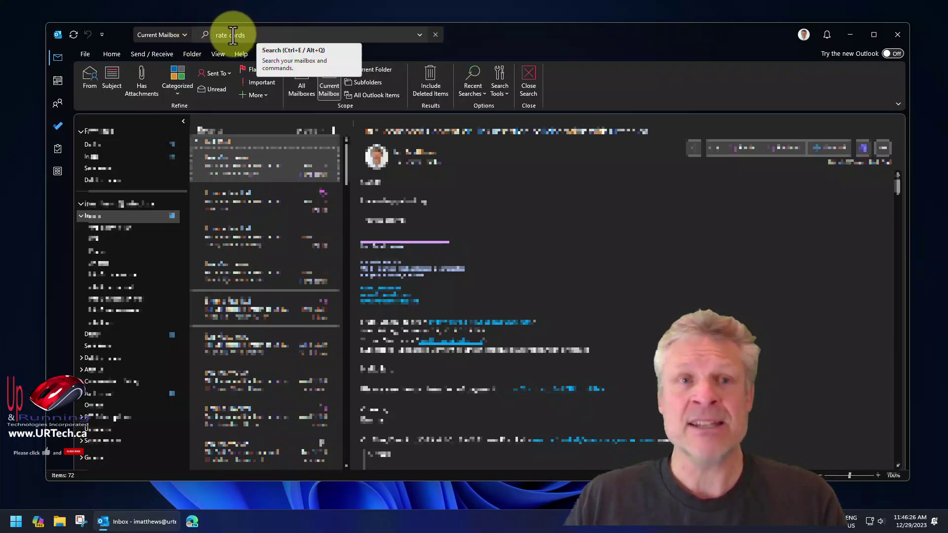
Search for the exact phrase "rate cards" in quotation marks and look for the matching words in the first message found
left_click(252, 34)
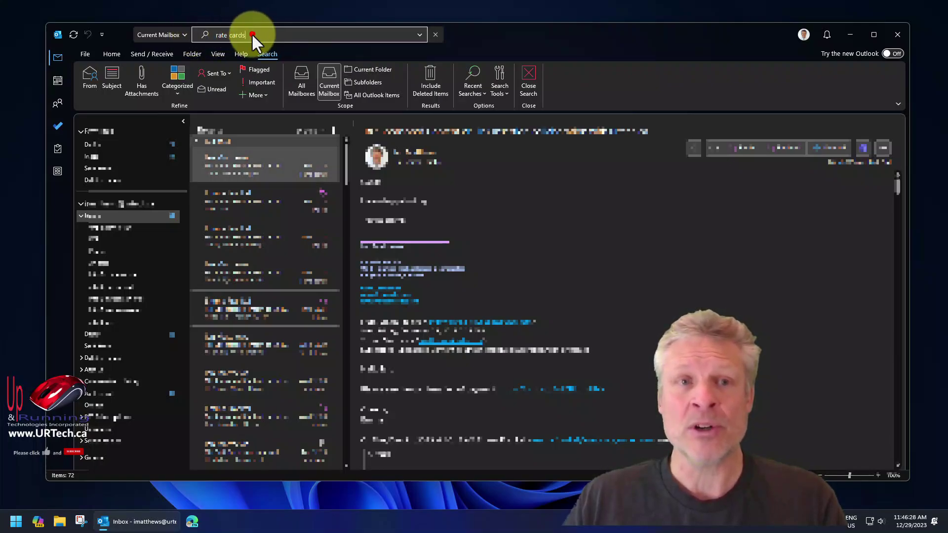
type("\"")
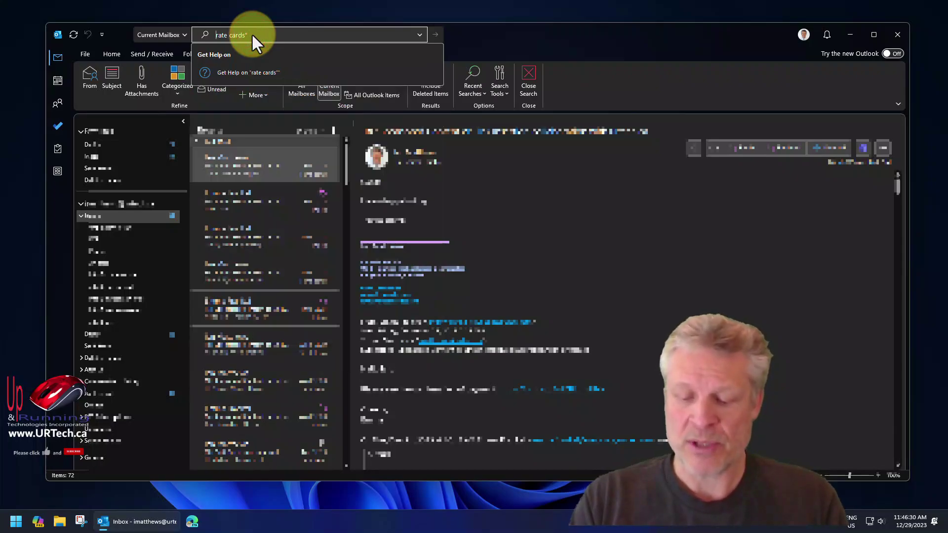
key("Home")
type("\"")
key("Return")
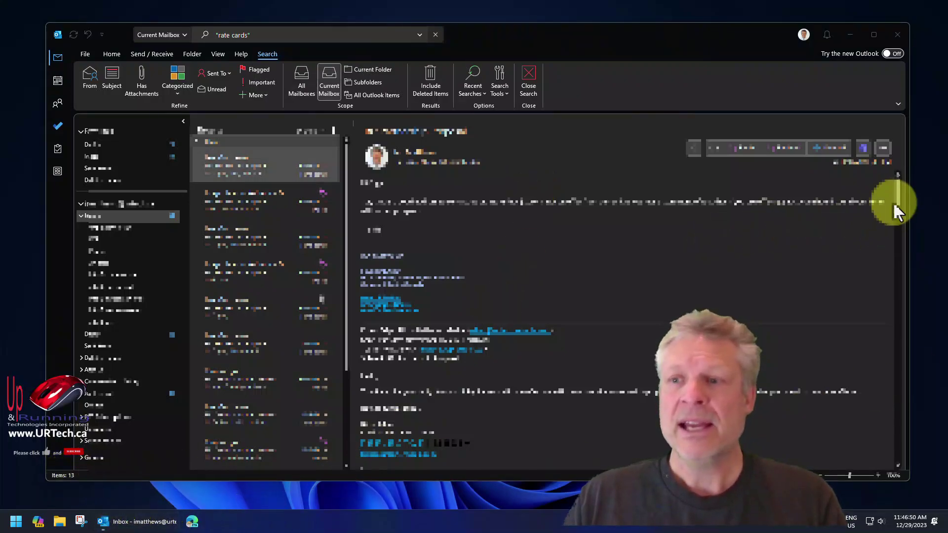
left_click_drag(897, 188, 900, 356)
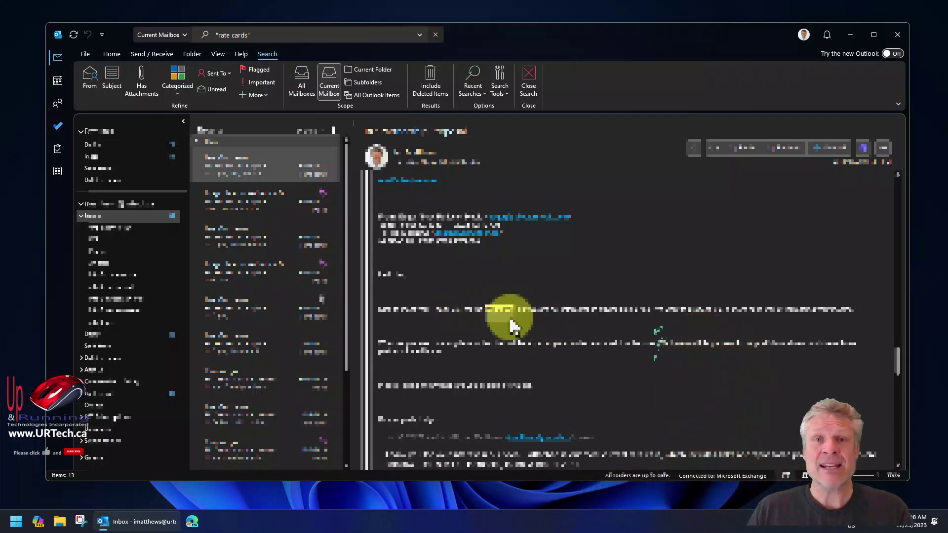
Capitalize both words of the quoted phrase and rerun the search as "Rate Cards"
left_click(260, 35)
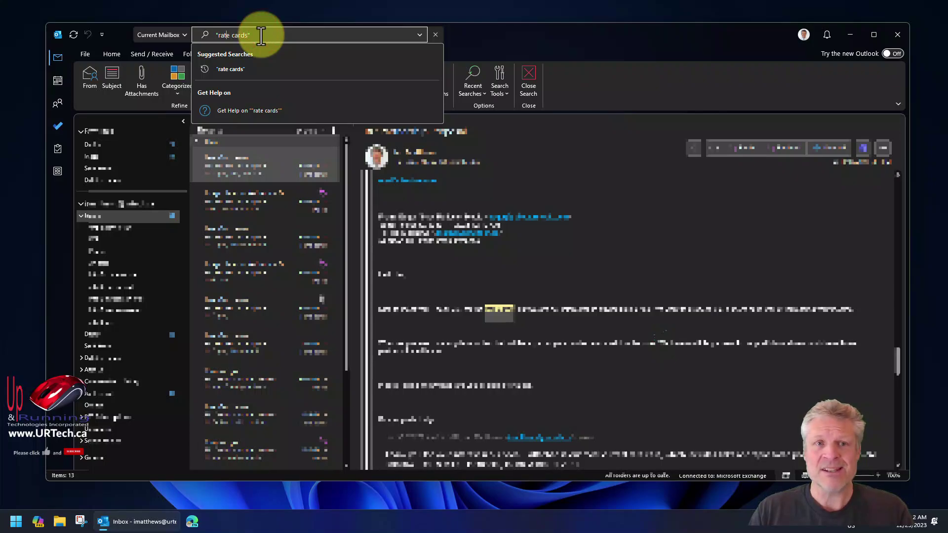
key("BackSpace")
type("R")
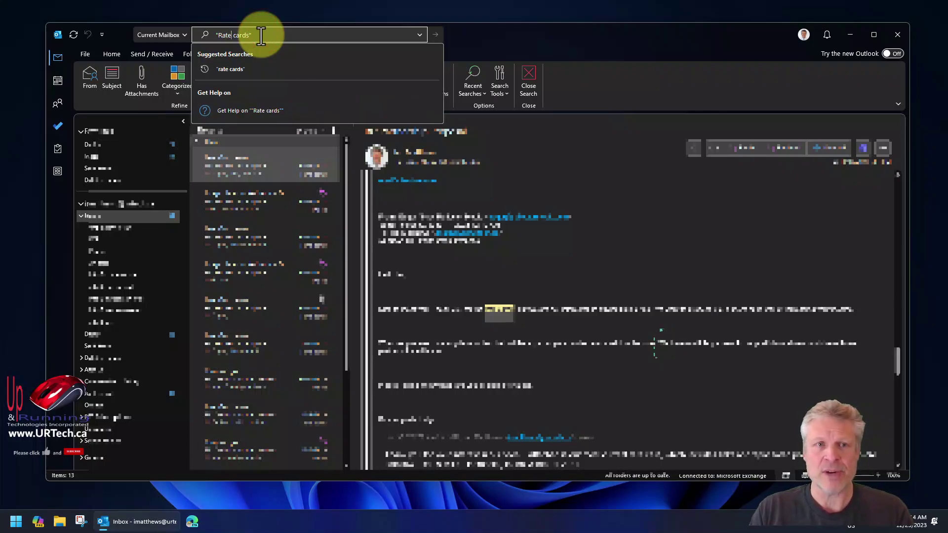
key("Right")
key("Right")
key("BackSpace")
type("C")
key("Return")
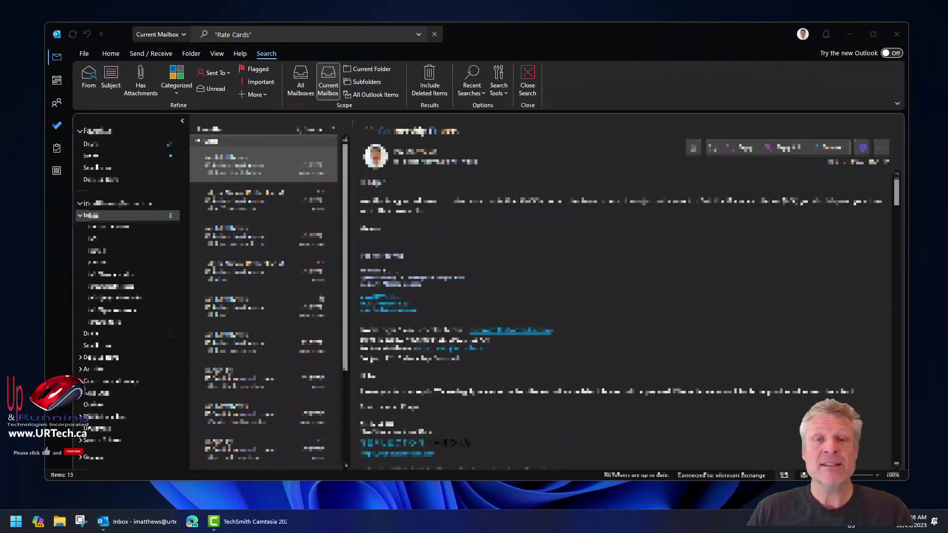
Exclude messages containing a contact's name from the "Rate Cards" search by adding the name with a minus sign directly before it
left_click(286, 34)
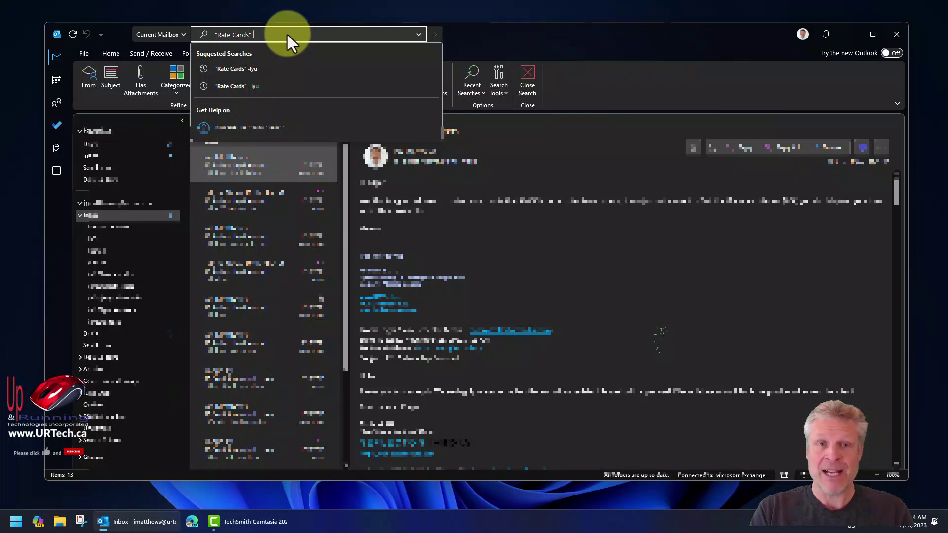
type("-")
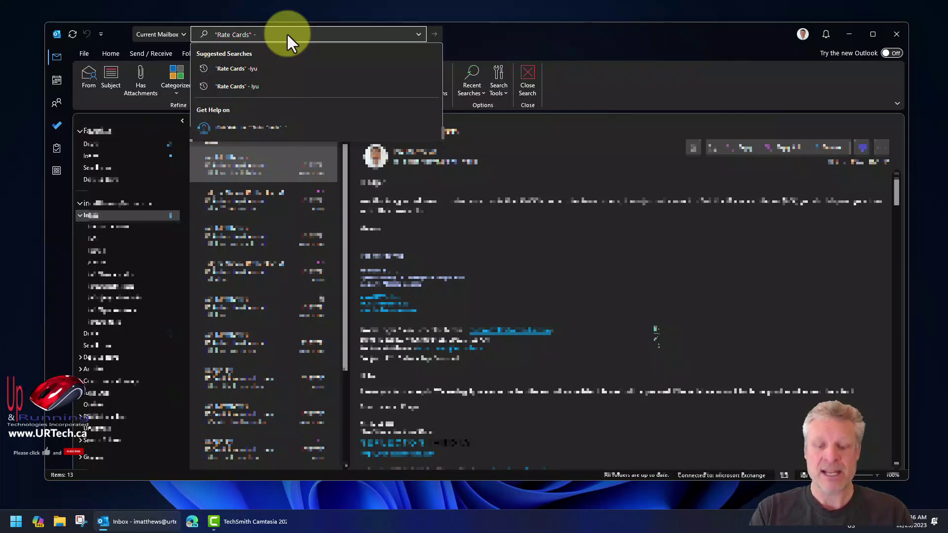
type("lyu")
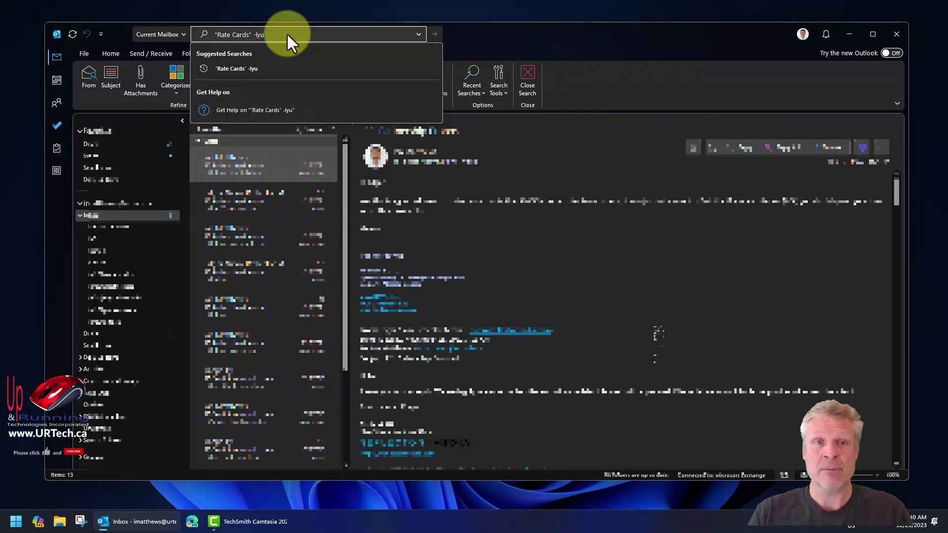
key("Return")
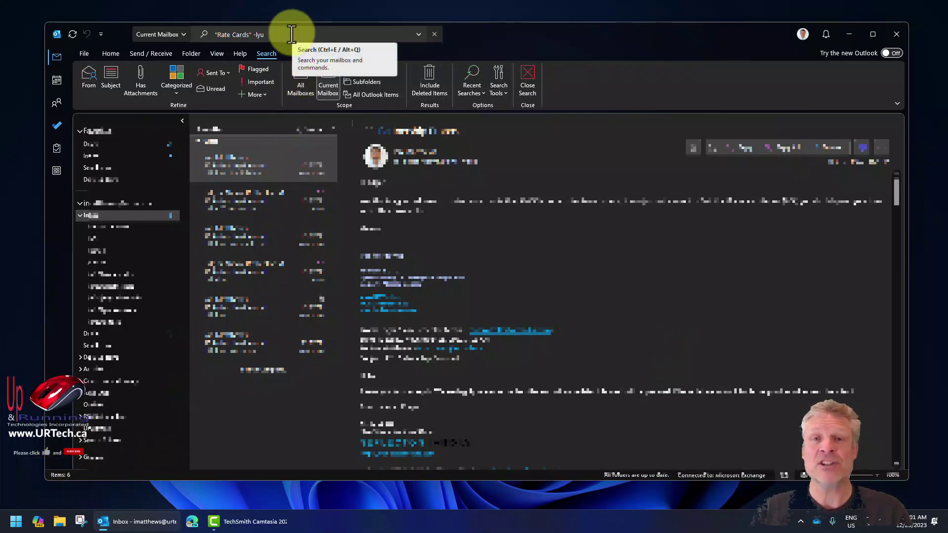
Limit the search scope to Current Folder and dismiss the search suggestions
left_click(183, 34)
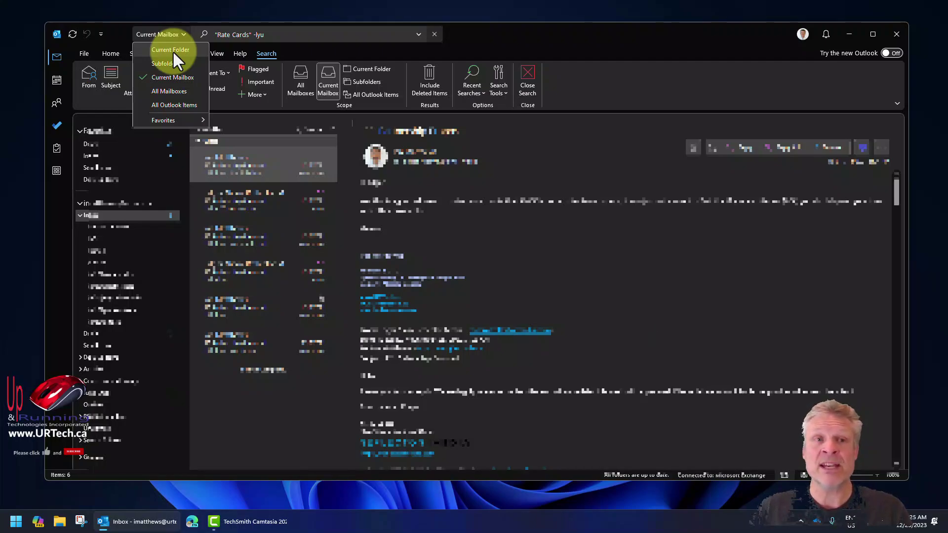
left_click(170, 50)
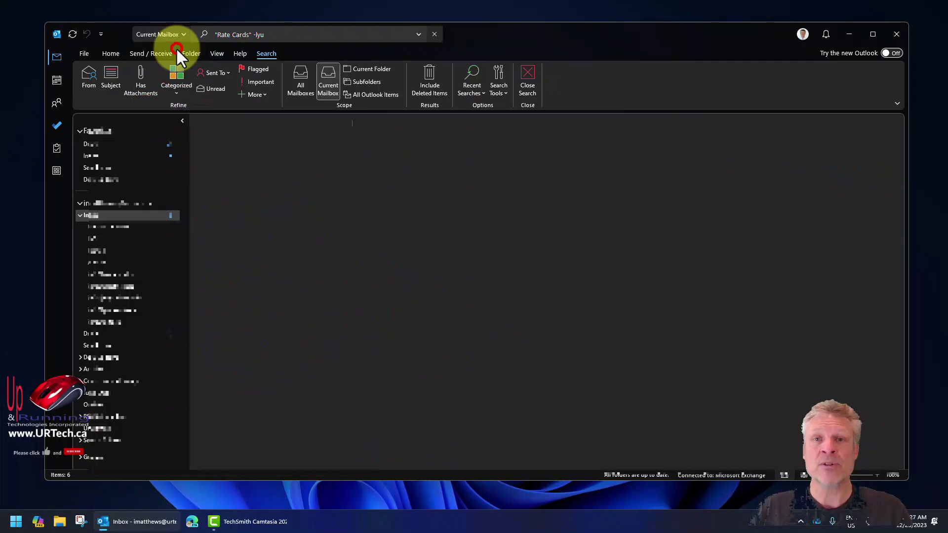
left_click(301, 34)
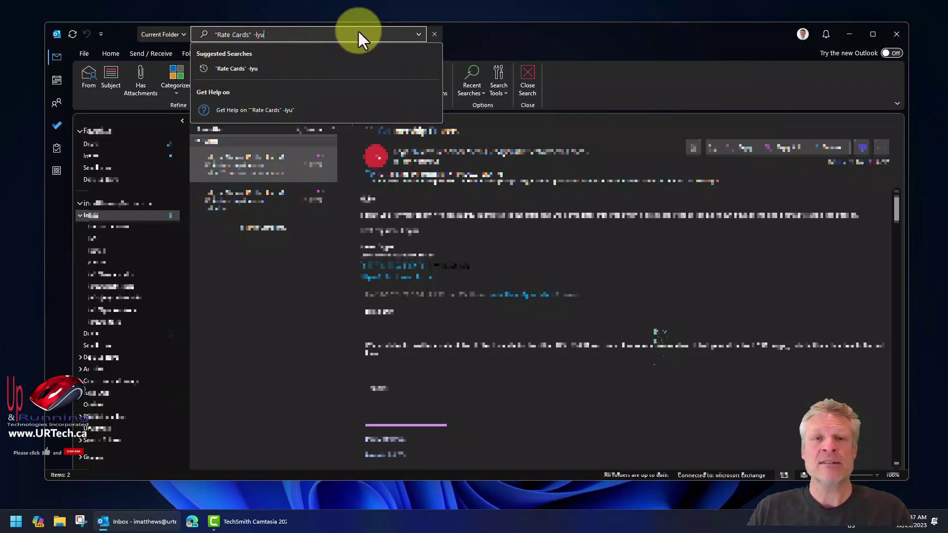
left_click(546, 38)
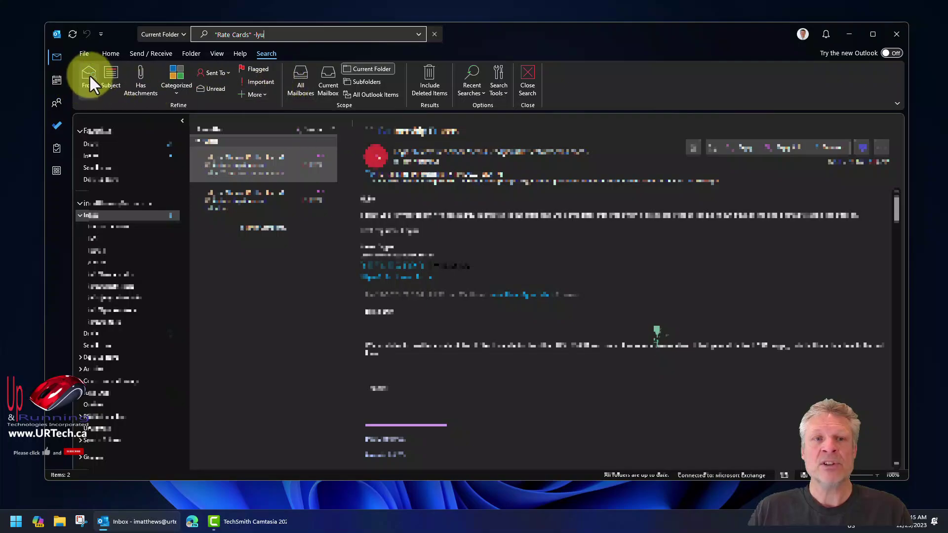
Remove the excluded name from the query and search the current folder for "Rate Cards" only
left_click(280, 33)
key("BackSpace")
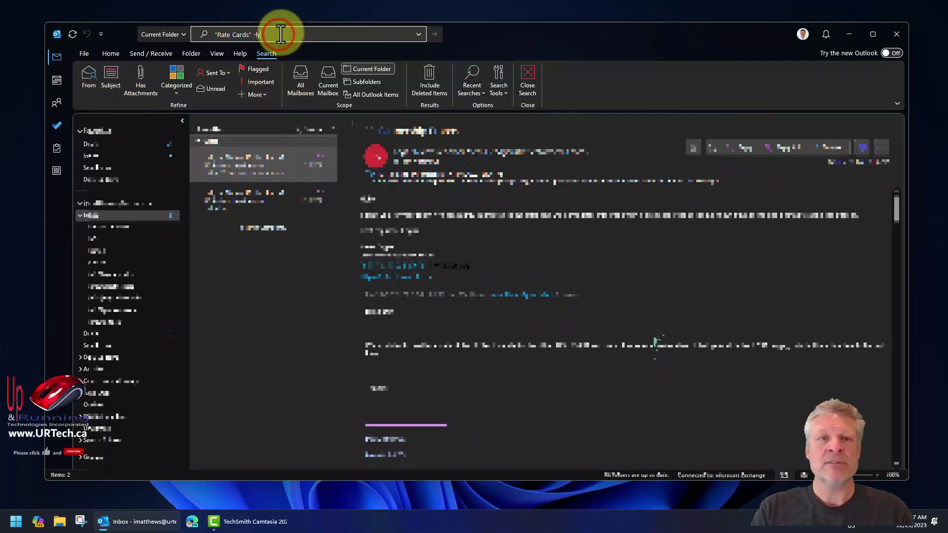
key("BackSpace")
key("BackSpace")
key("BackSpace")
key("BackSpace")
key("Return")
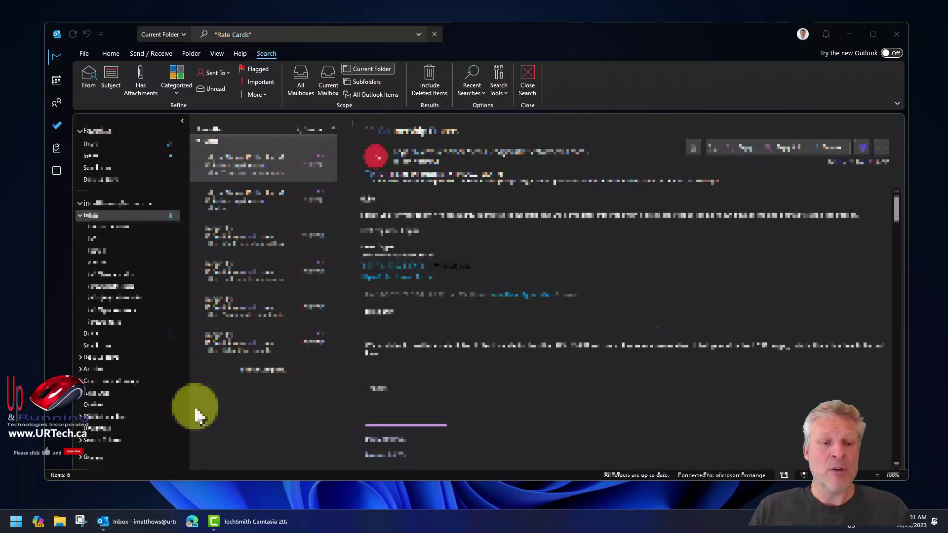
left_click(470, 36)
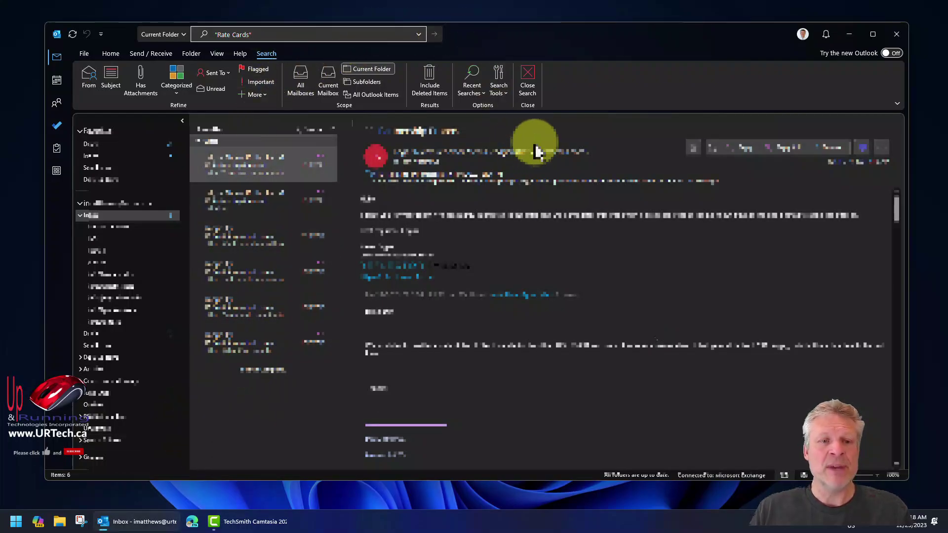
Narrow the "Rate Cards" search to messages from a sender's first name, and add a subject keyword filter to the query
left_click(84, 73)
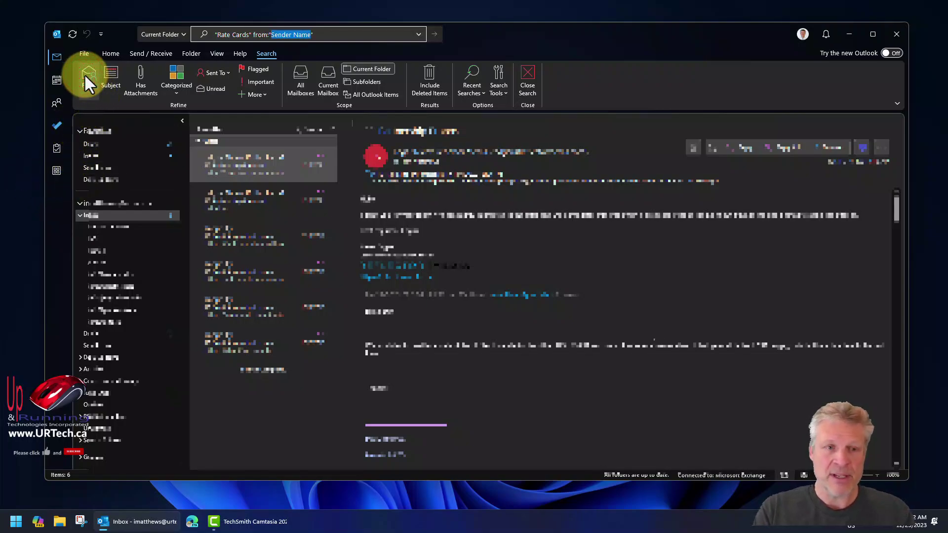
type("Edga")
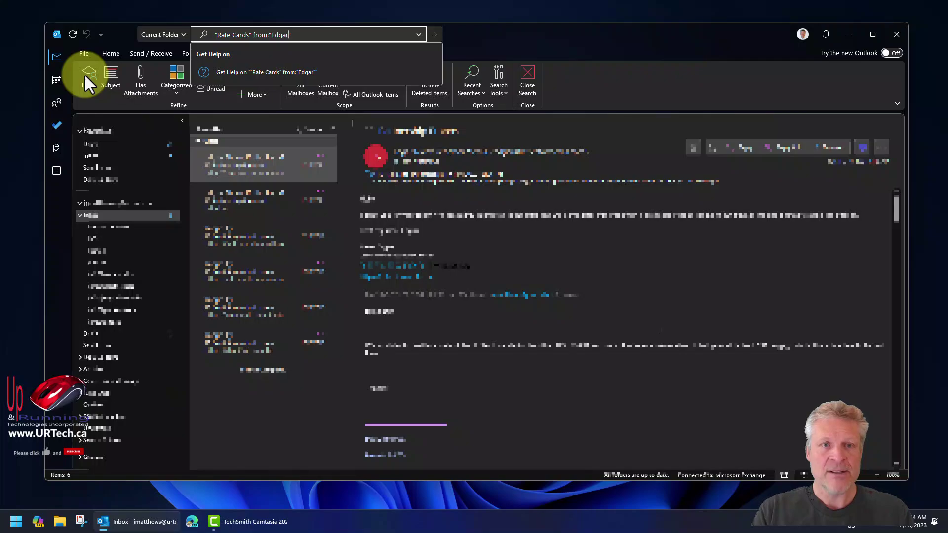
key("Return")
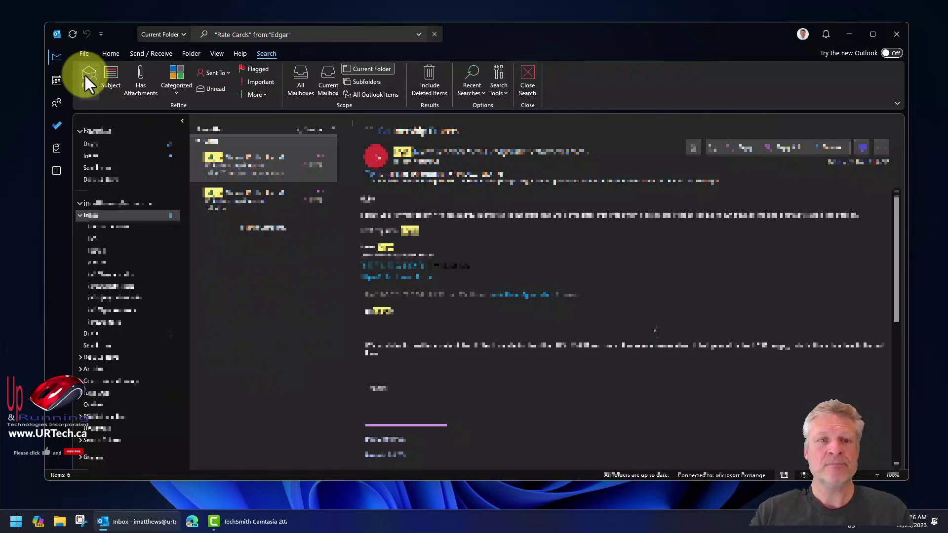
left_click(110, 79)
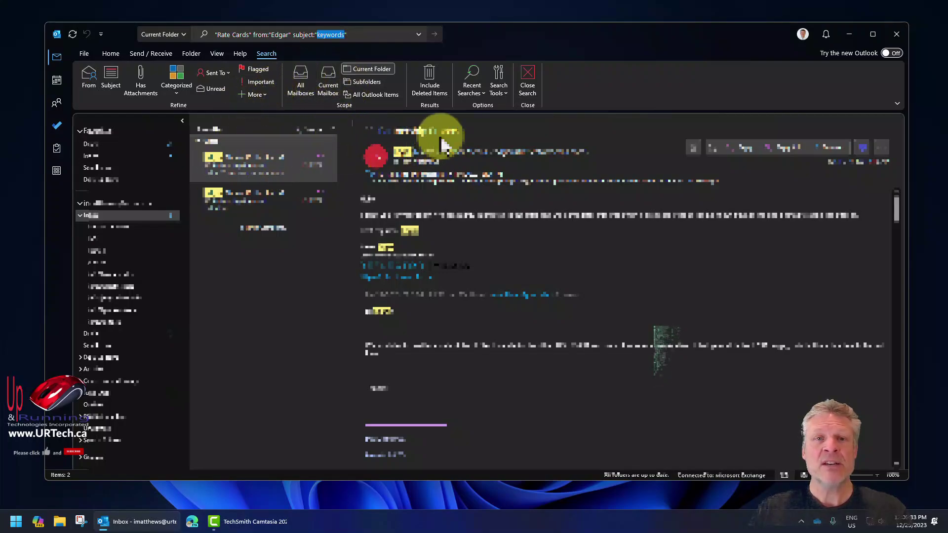
Close the current search and open Advanced Find from the search tools
left_click(528, 79)
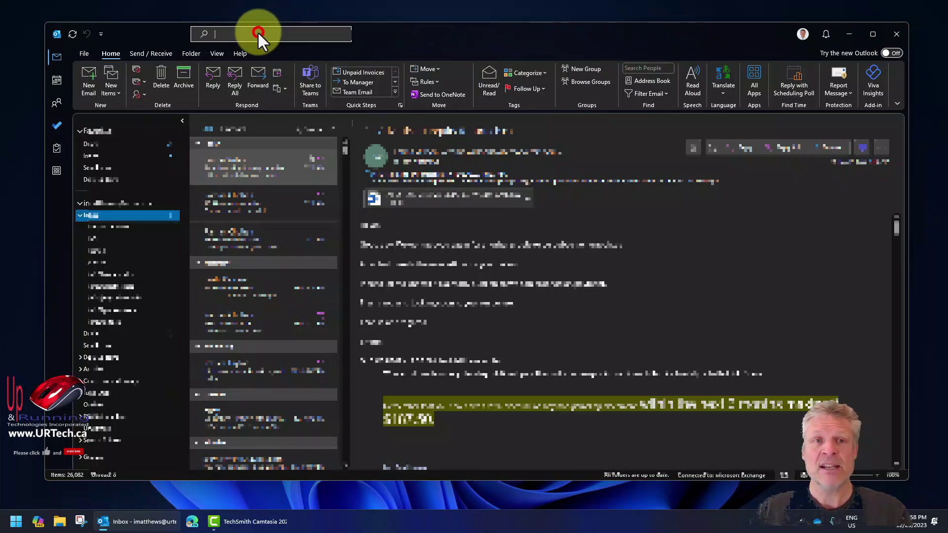
left_click(257, 31)
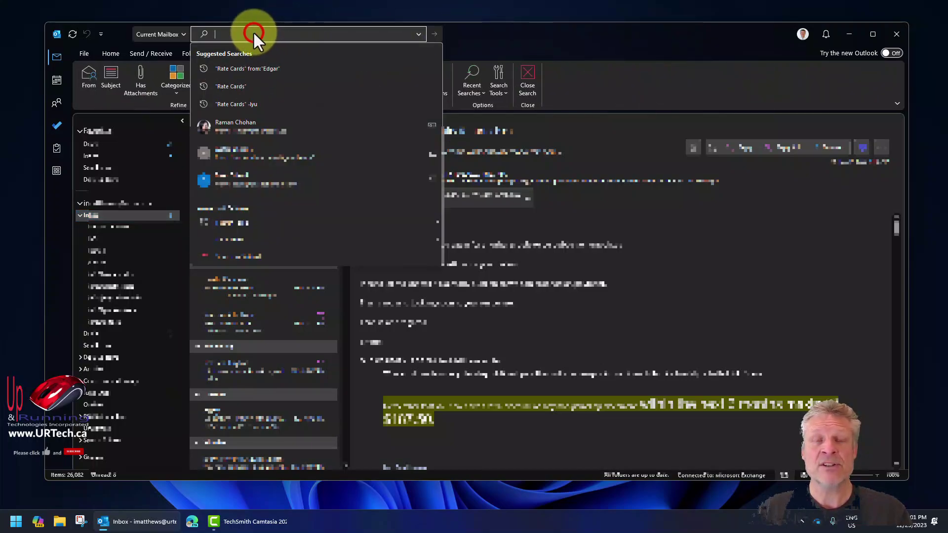
left_click(513, 42)
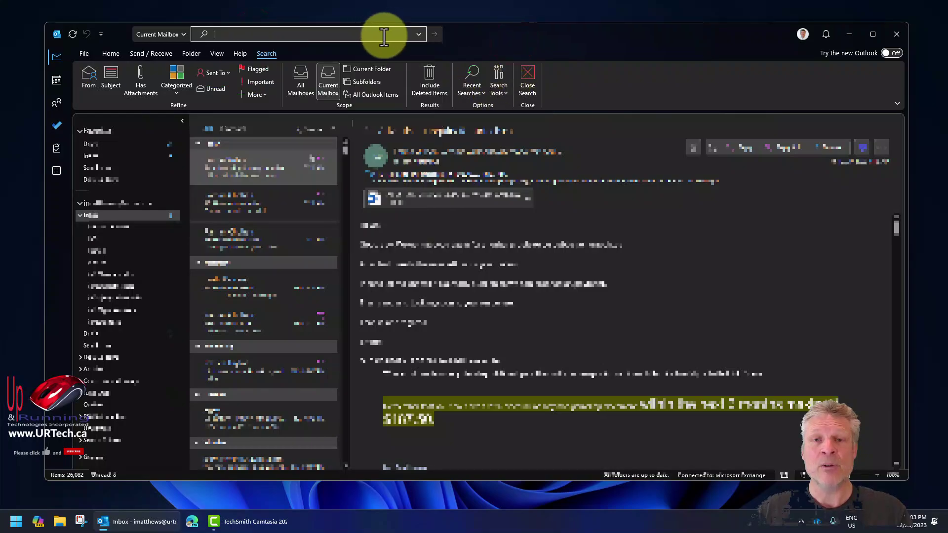
left_click(502, 92)
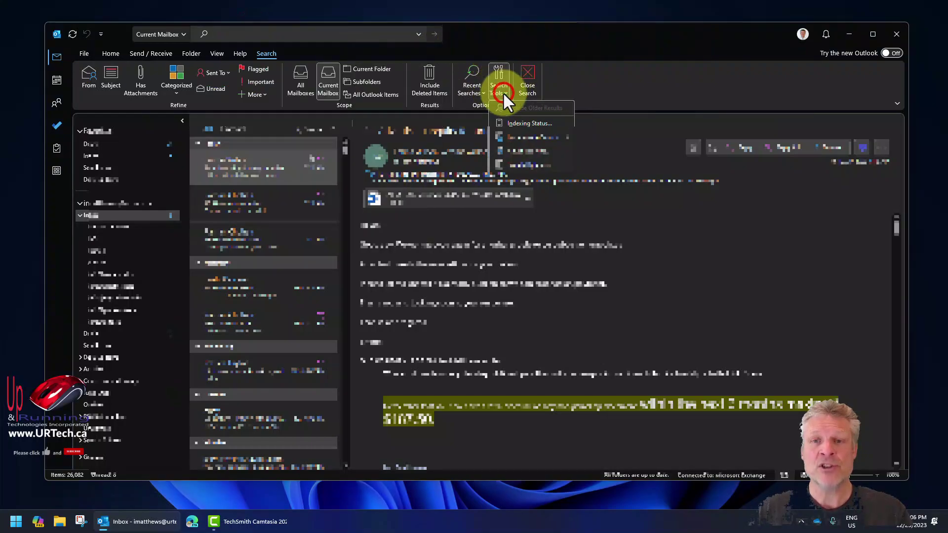
left_click(546, 152)
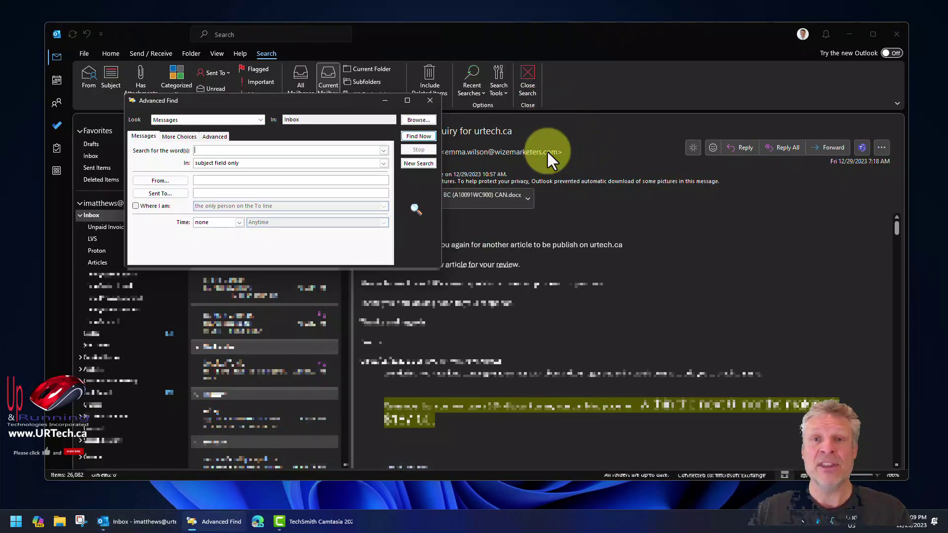
Set Advanced Find to look for the words Rate Card in the subject field and message body
left_click(236, 150)
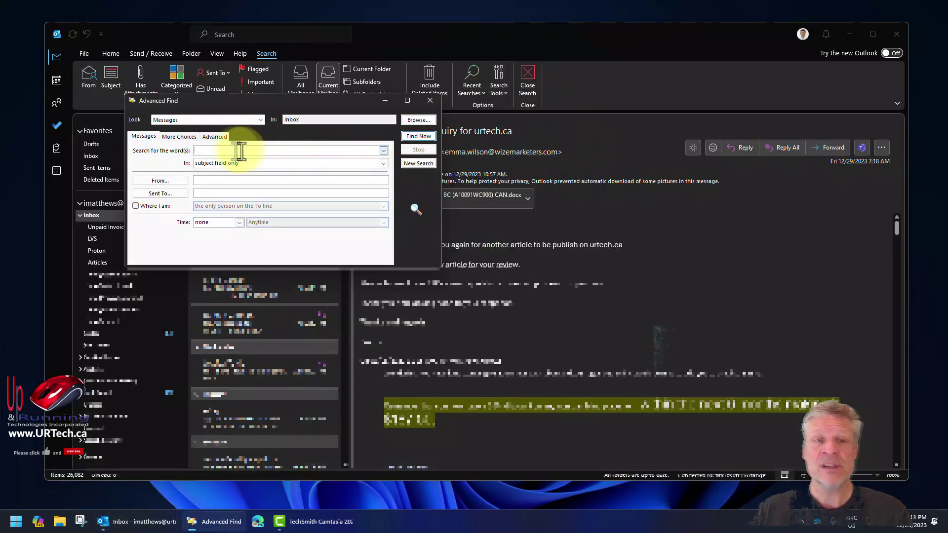
type("Rate Ca")
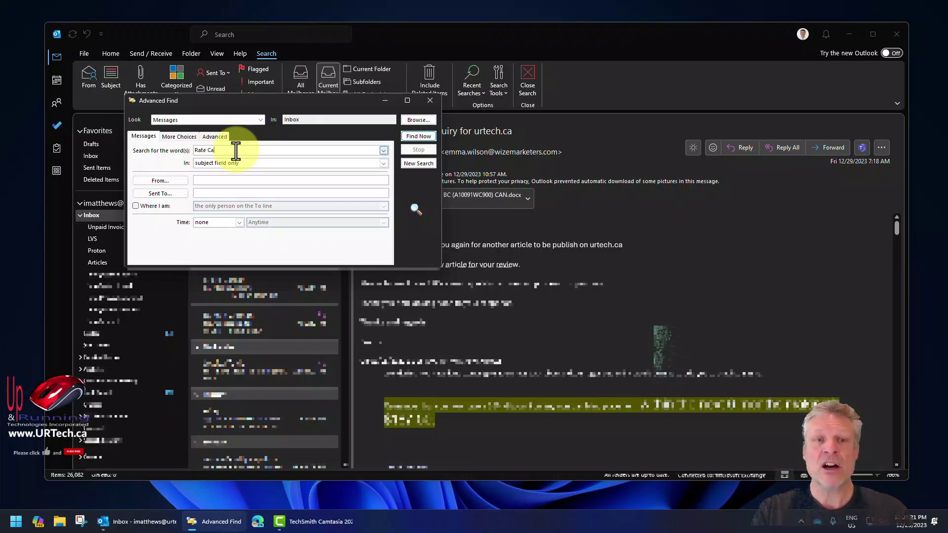
type("rd")
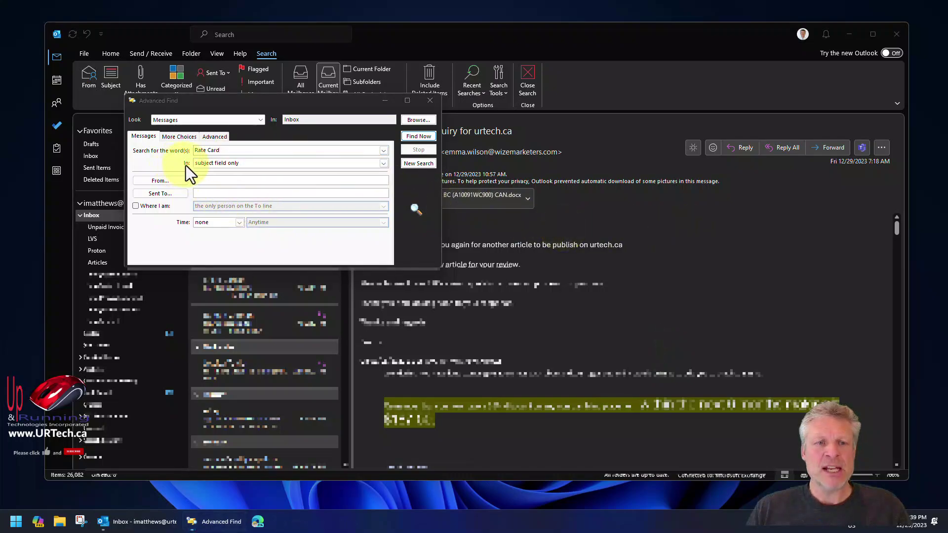
left_click(223, 164)
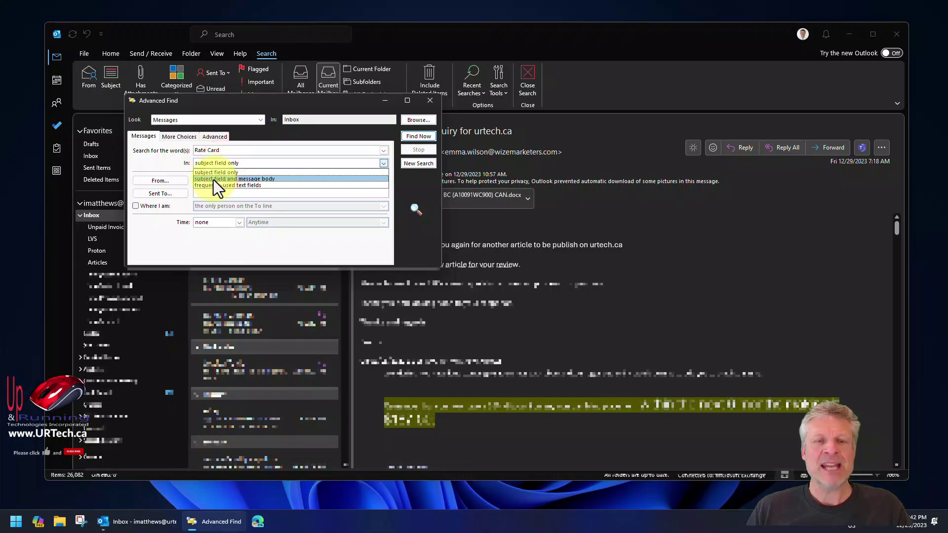
left_click(213, 180)
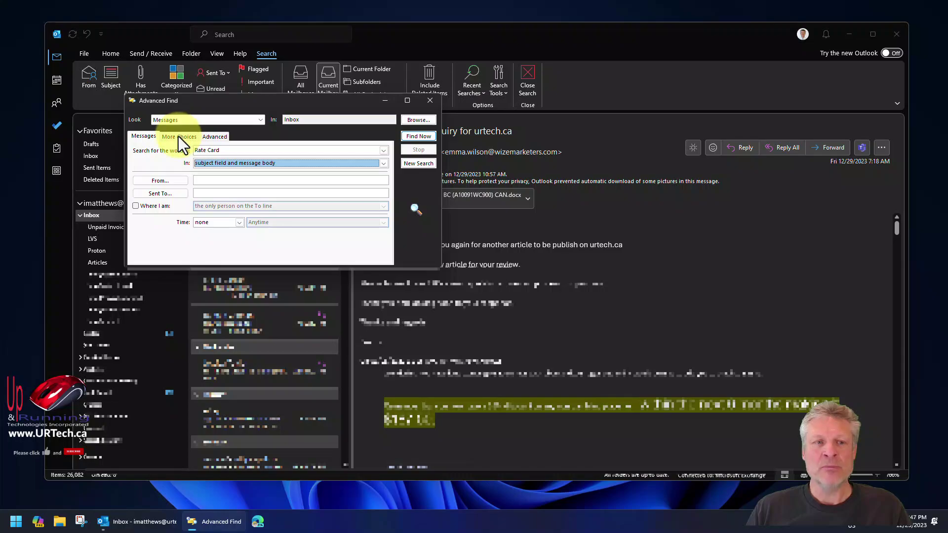
Turn on case matching in Advanced Find, run the Rate Card search, and enlarge the window to show more results
left_click(178, 136)
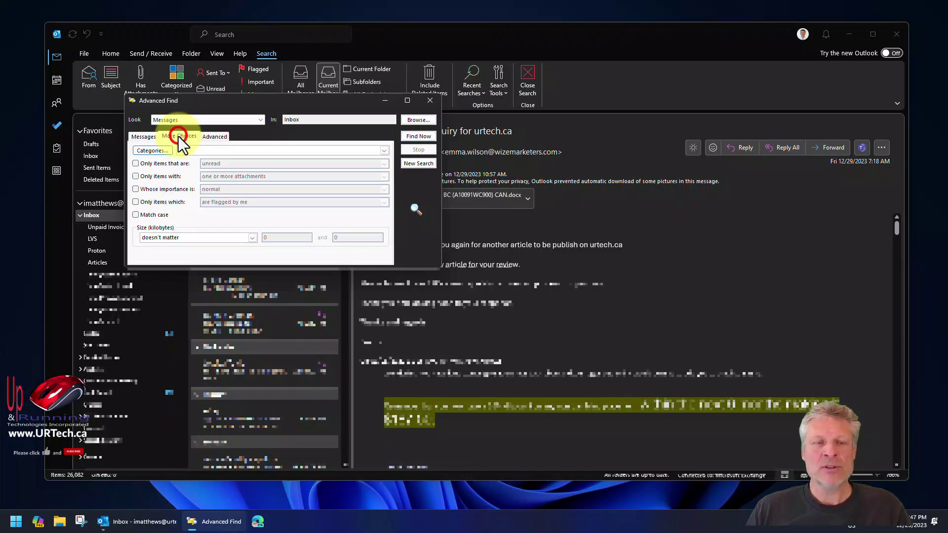
left_click(135, 215)
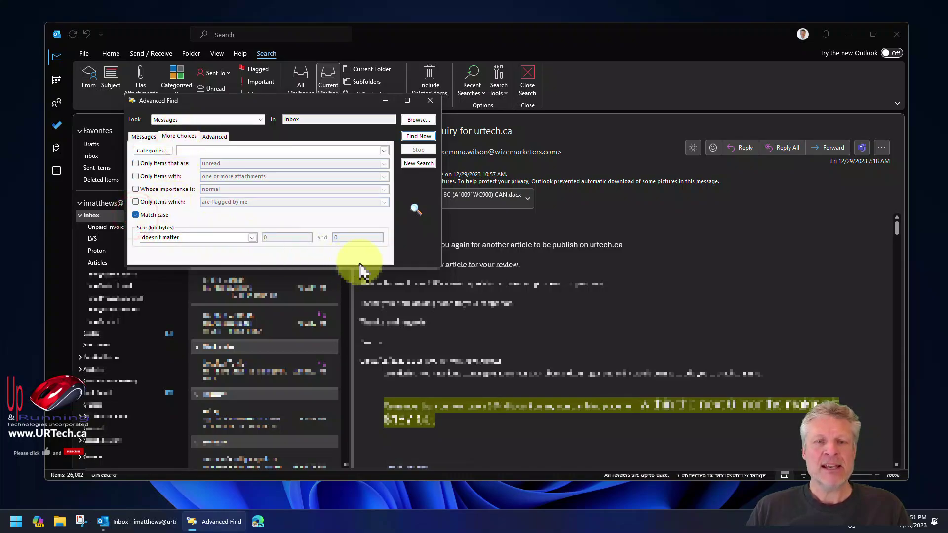
left_click(418, 136)
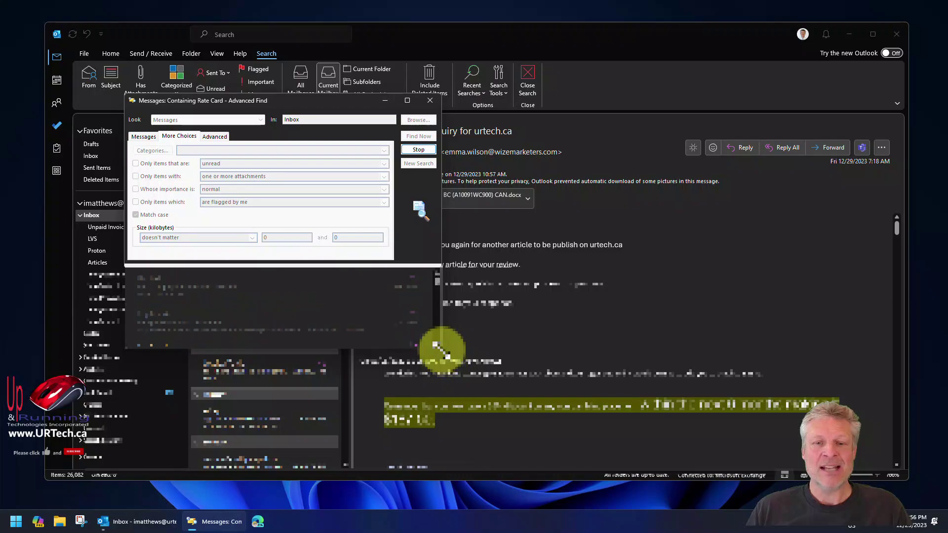
left_click_drag(441, 349, 543, 473)
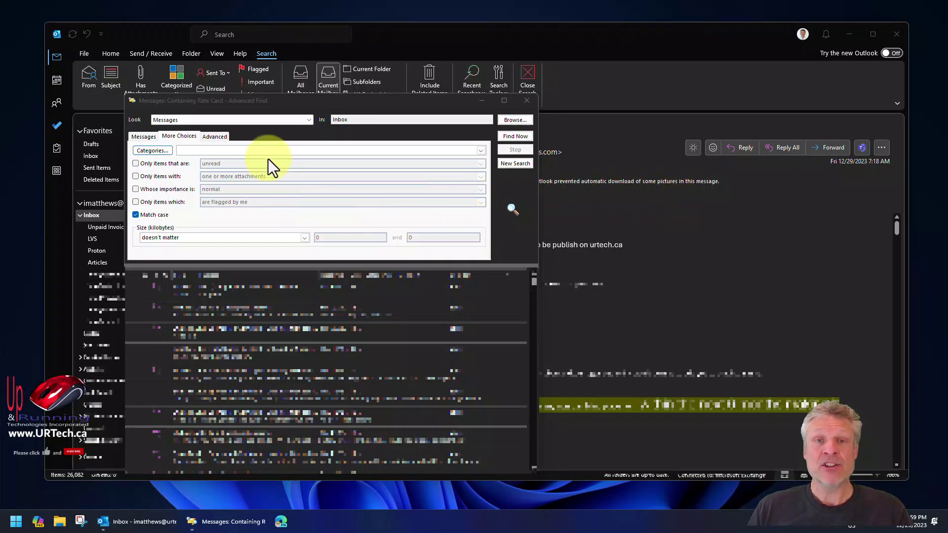
Examine the field categories available for defining more Advanced Find criteria, and close Advanced Find
left_click(218, 136)
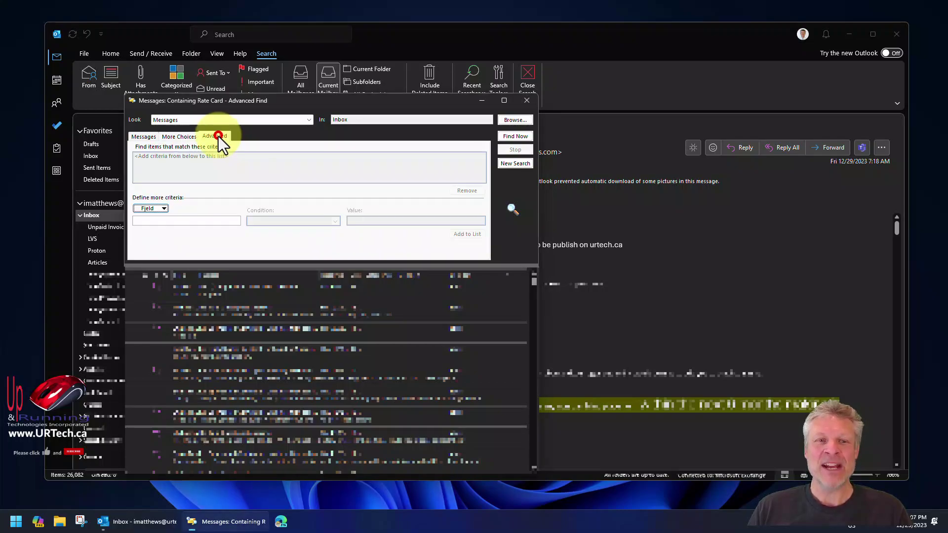
left_click(161, 210)
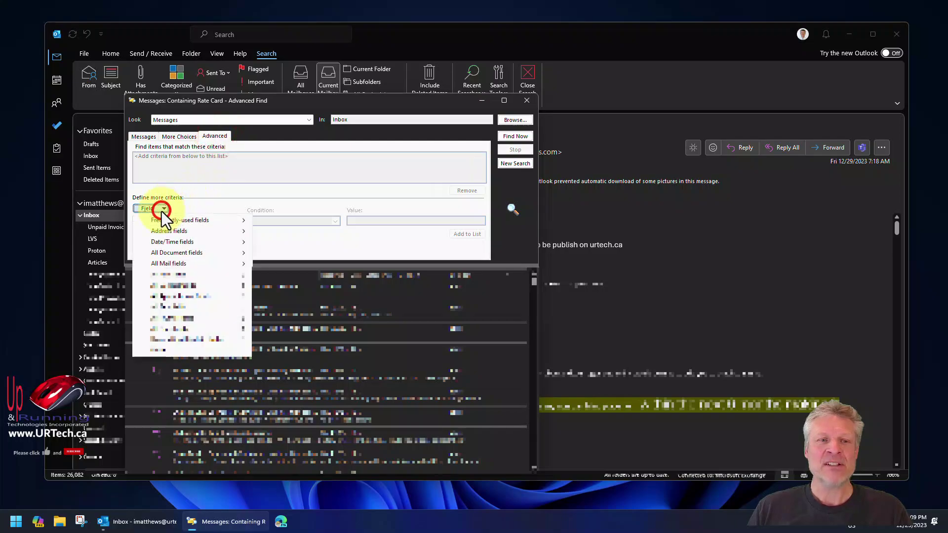
mouse_move(171, 235)
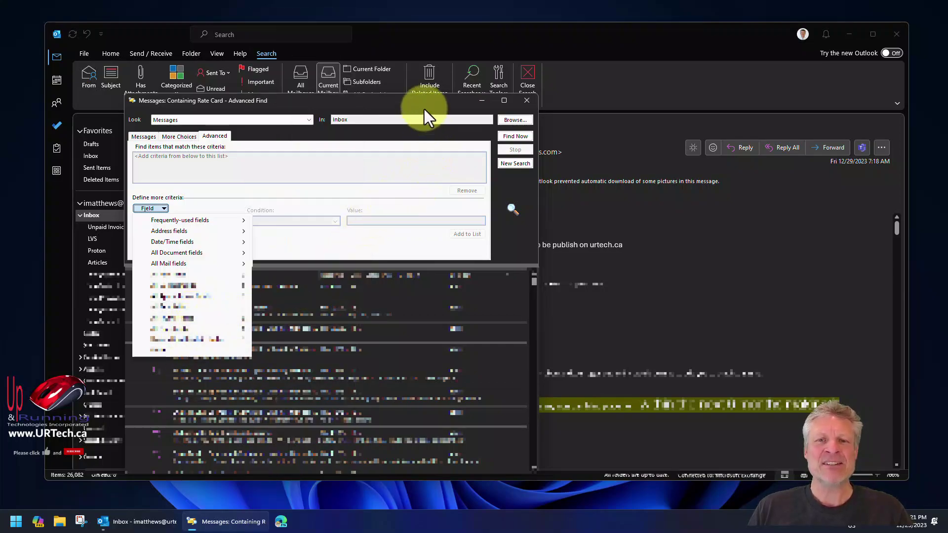
left_click(424, 108)
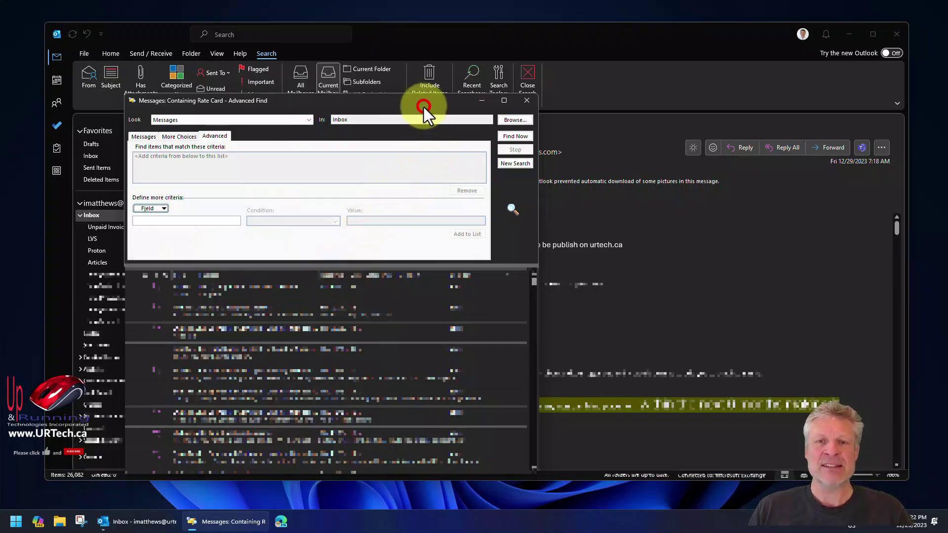
left_click(526, 100)
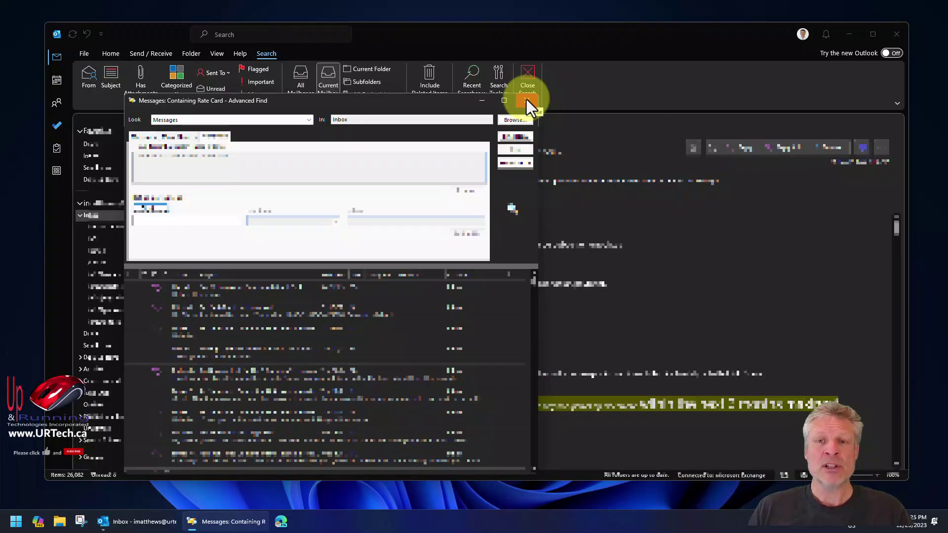
Search the current mailbox for Rate Cards
left_click(228, 34)
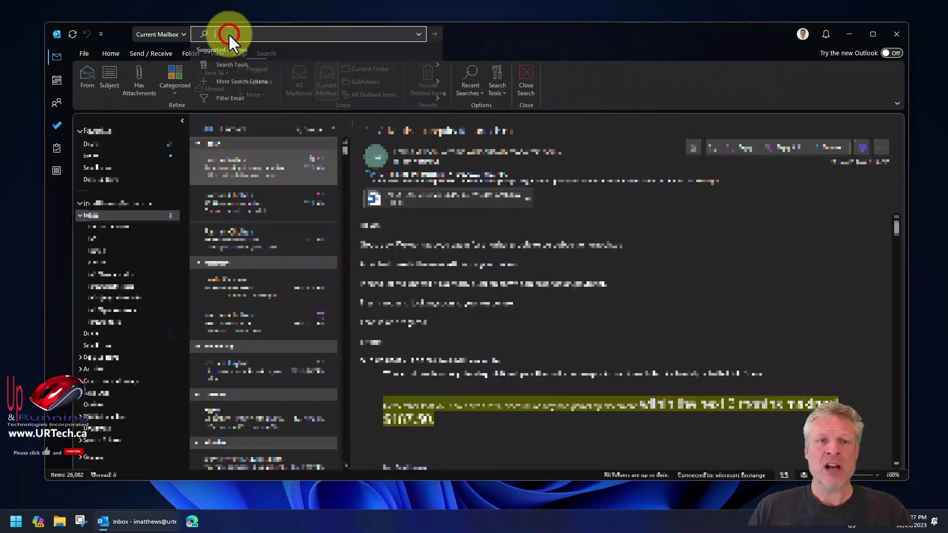
type("Rate Cards")
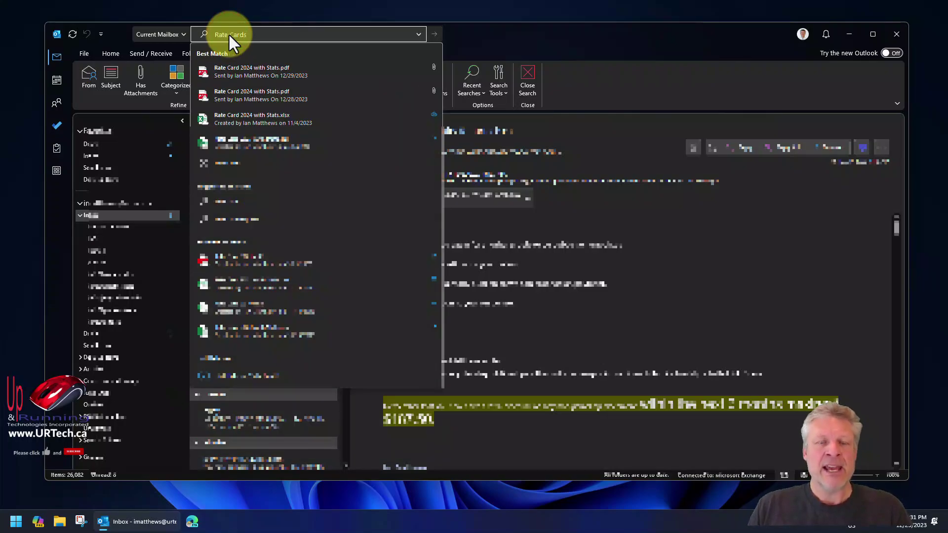
key("Return")
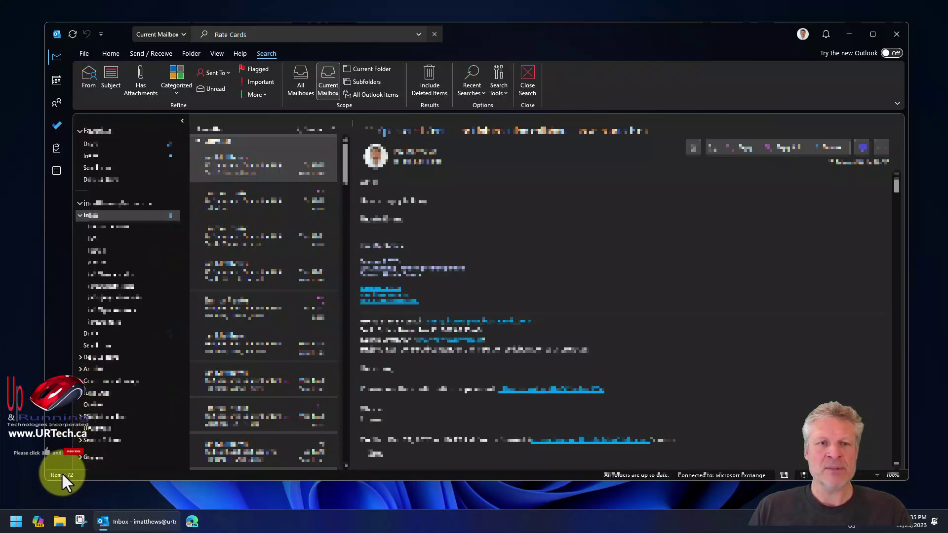
Examine the search scope choices and the filter fields, including the received date range, offered for the Rate Cards search
left_click(418, 34)
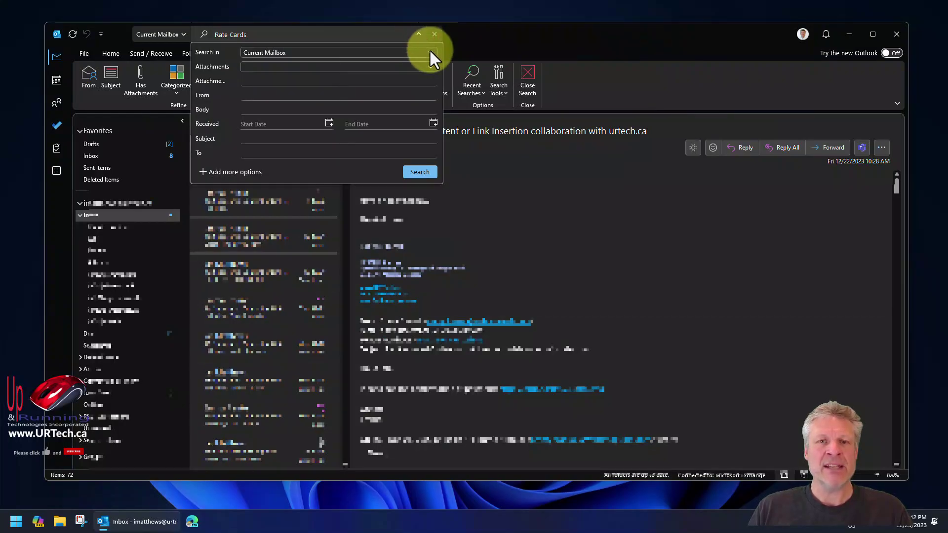
left_click(428, 51)
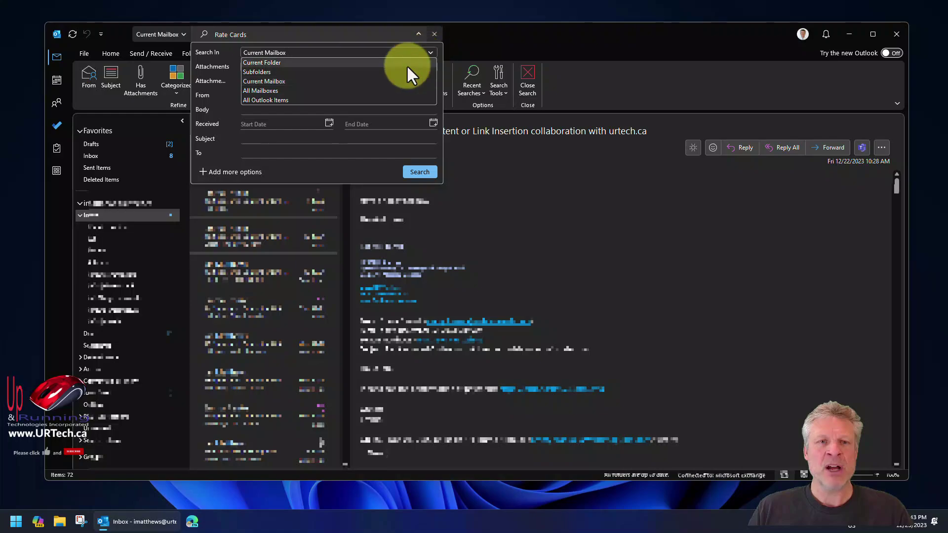
left_click(544, 35)
left_click(418, 33)
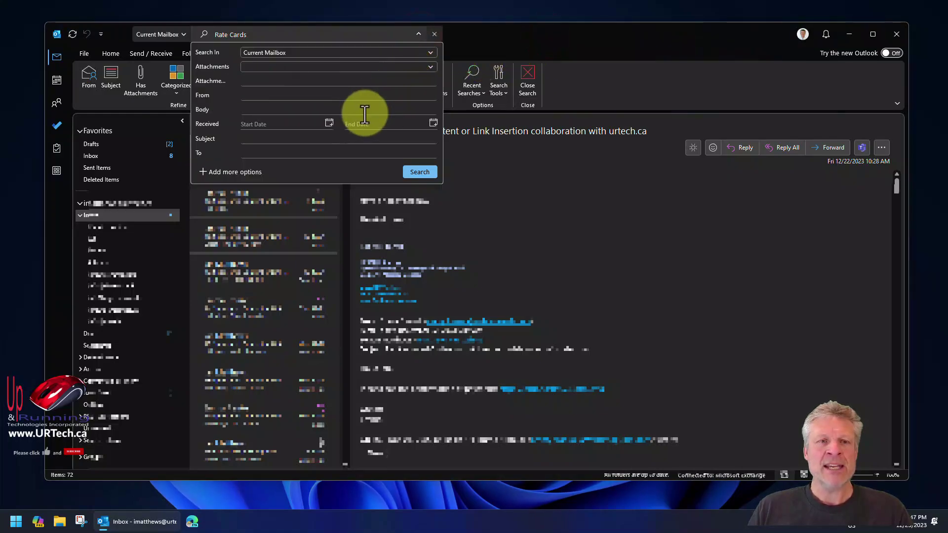
left_click(390, 124)
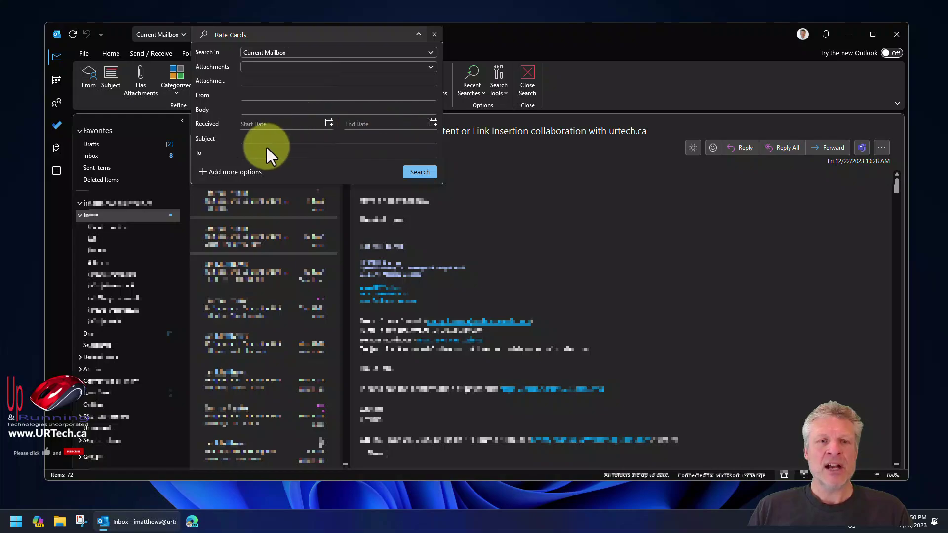
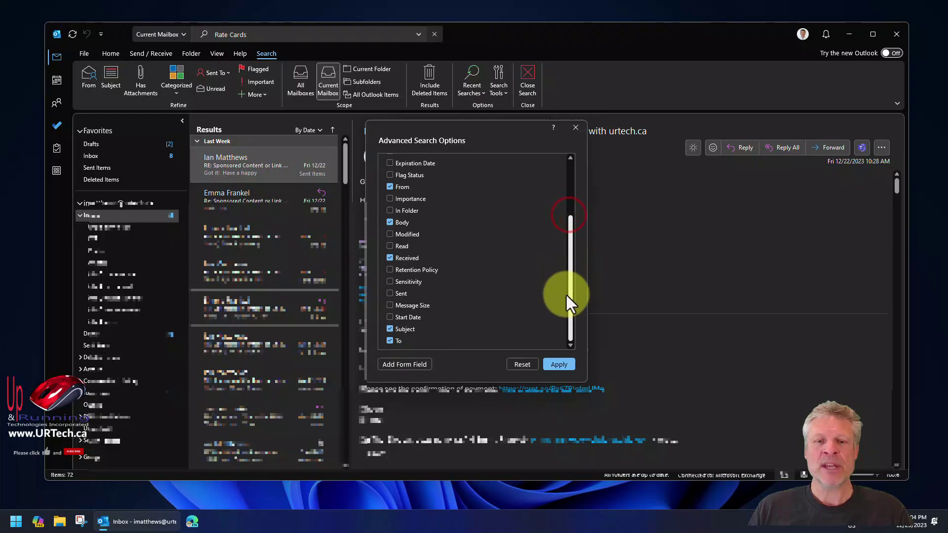
Add Message Size to the search fields and search for Rate Cards messages with a message size of <250000
left_click(390, 305)
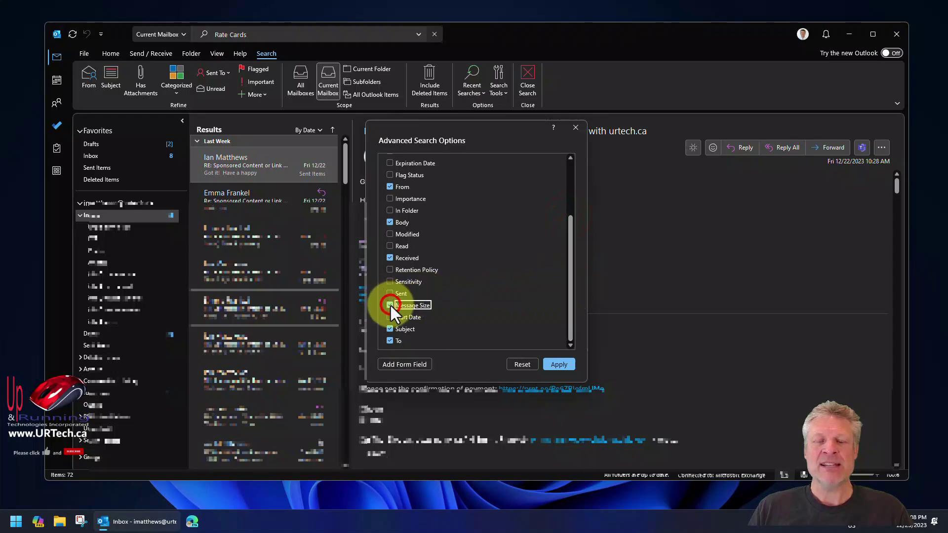
left_click(559, 365)
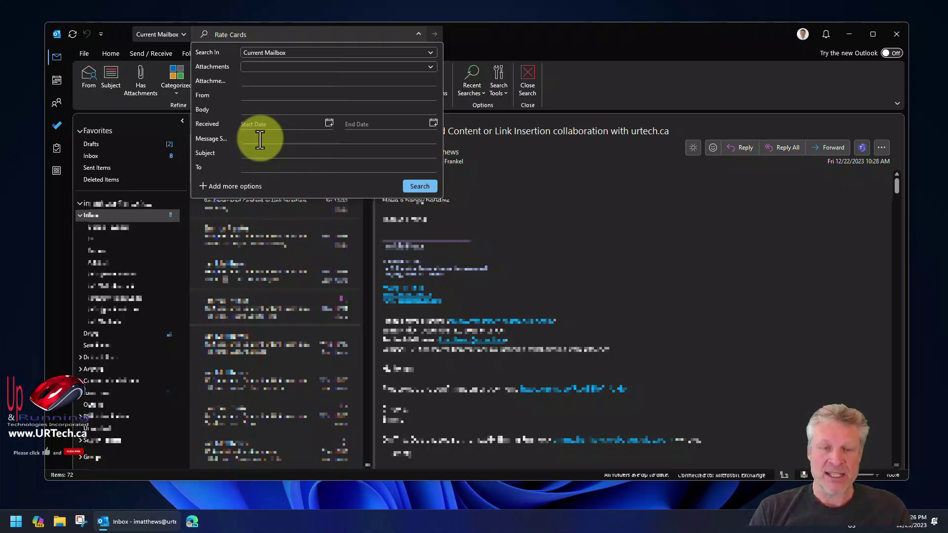
left_click(260, 140)
type("<")
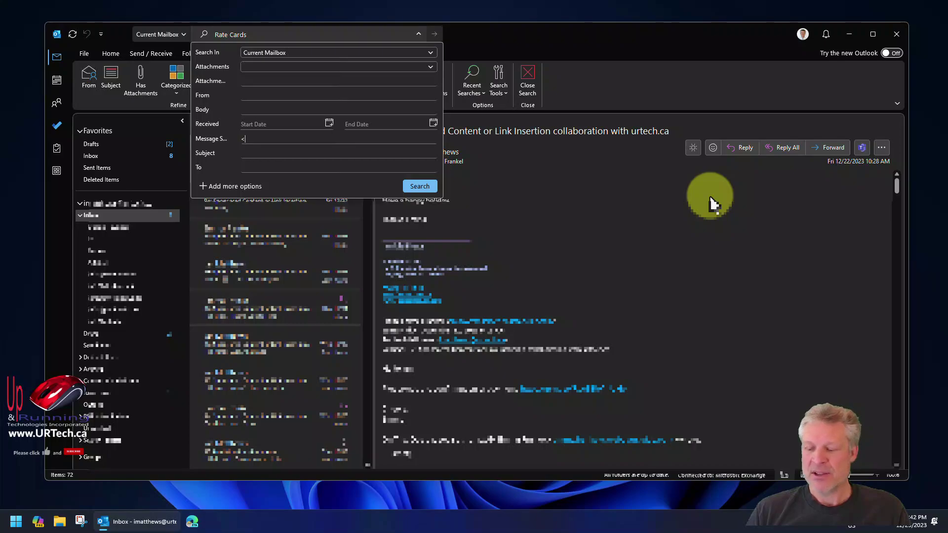
type("250")
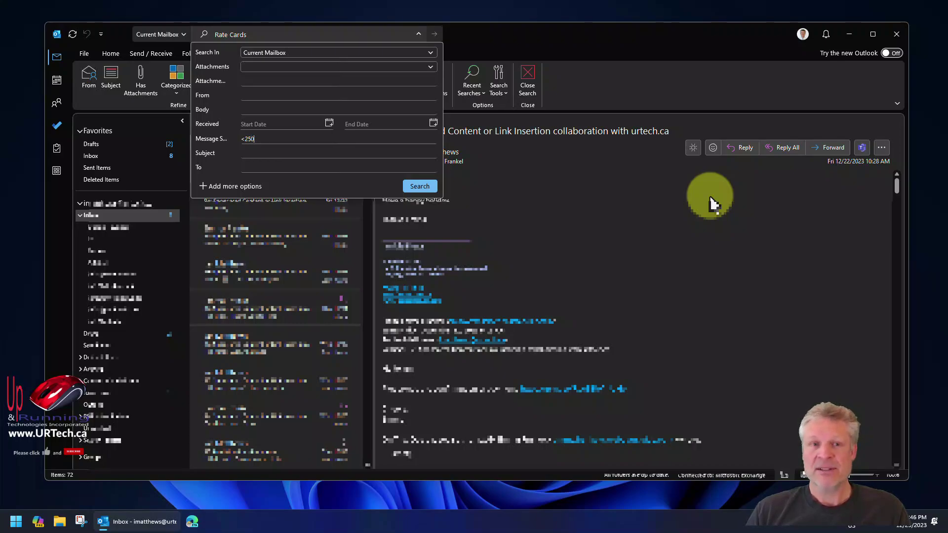
type("000")
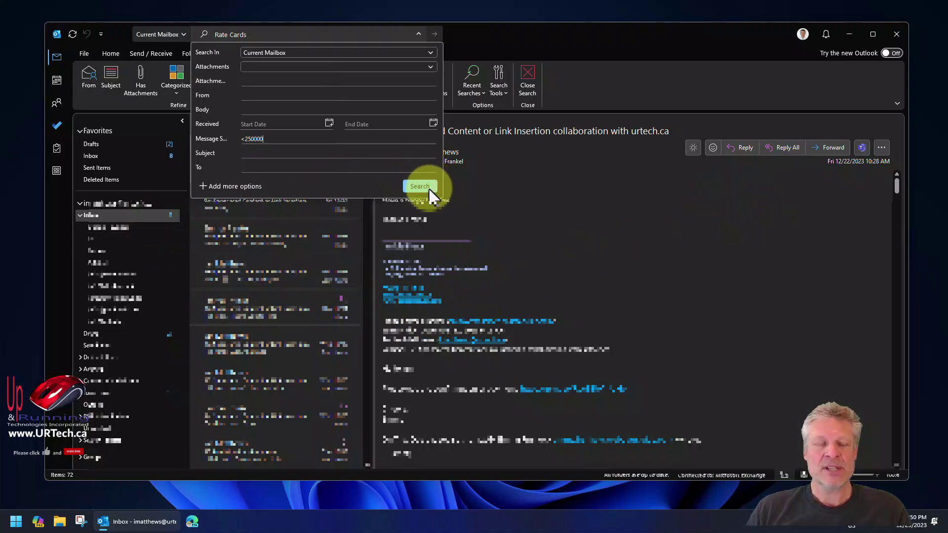
left_click(428, 188)
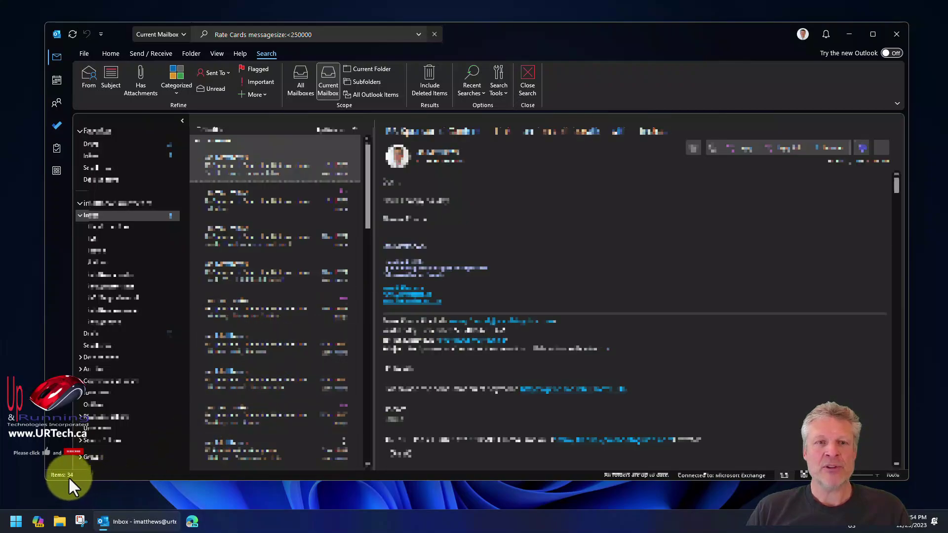
Change the message size limit in the query to <150000 and rerun the Rate Cards search
left_click(291, 35)
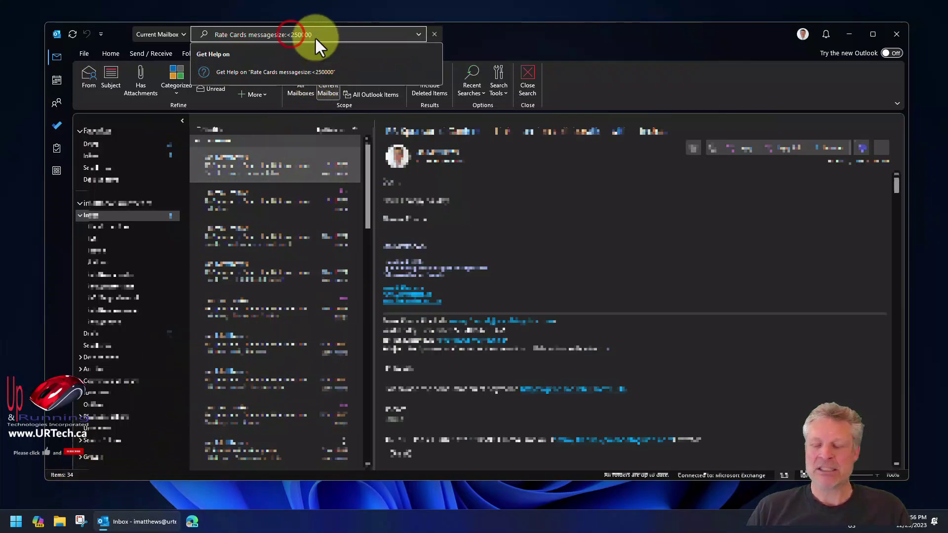
type("1")
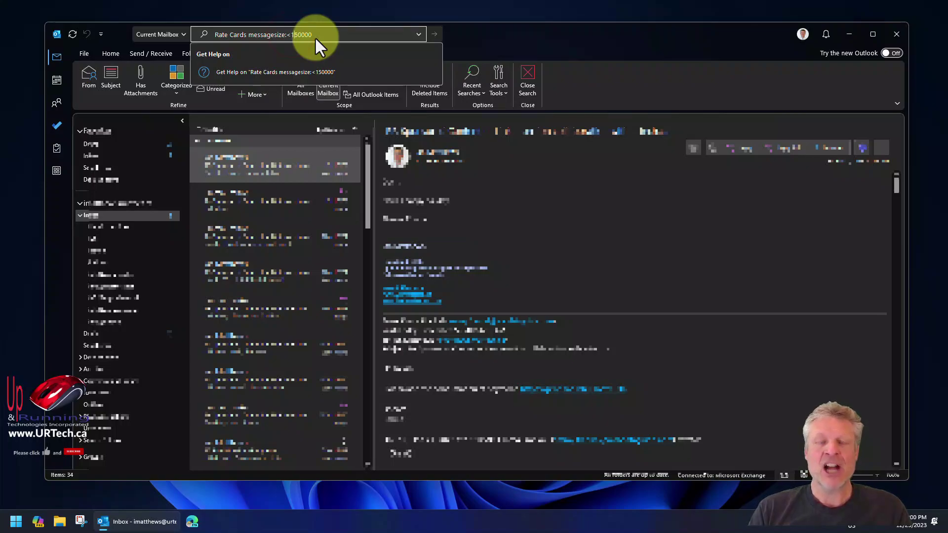
key("Return")
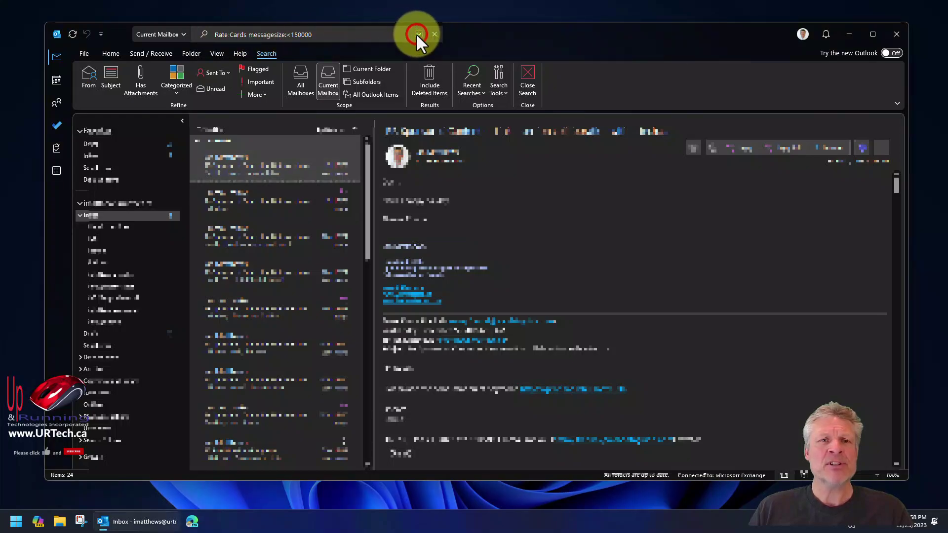
Review the expanded search filter fields and the list of recent searches without changing the query
left_click(417, 34)
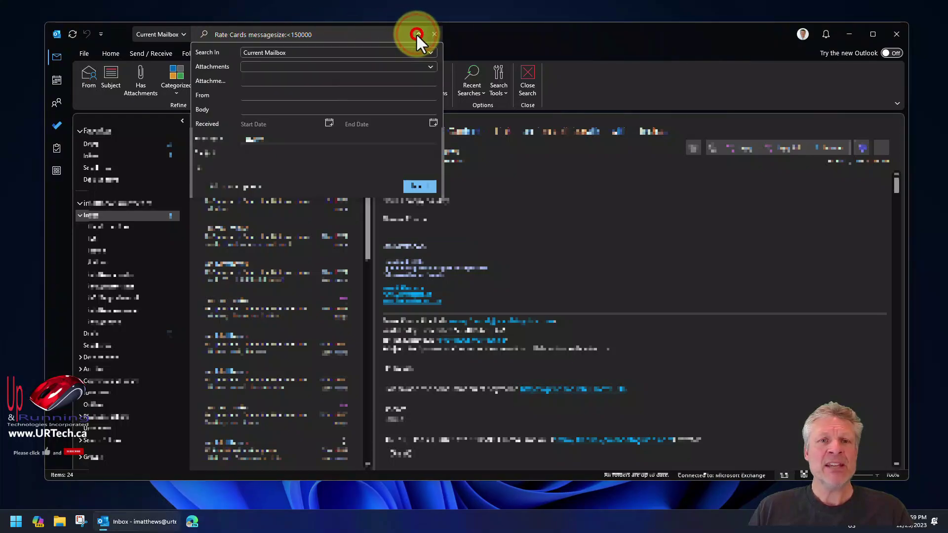
left_click(417, 34)
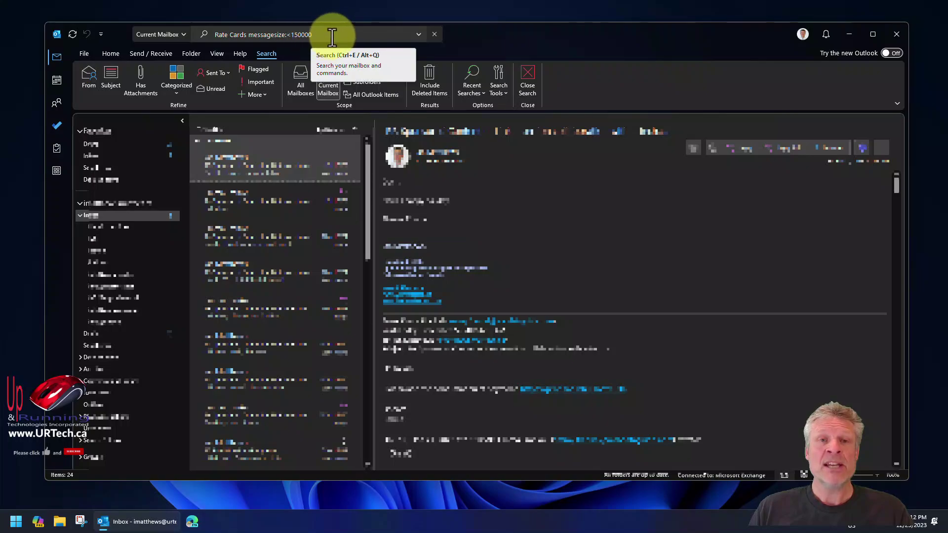
left_click(332, 34)
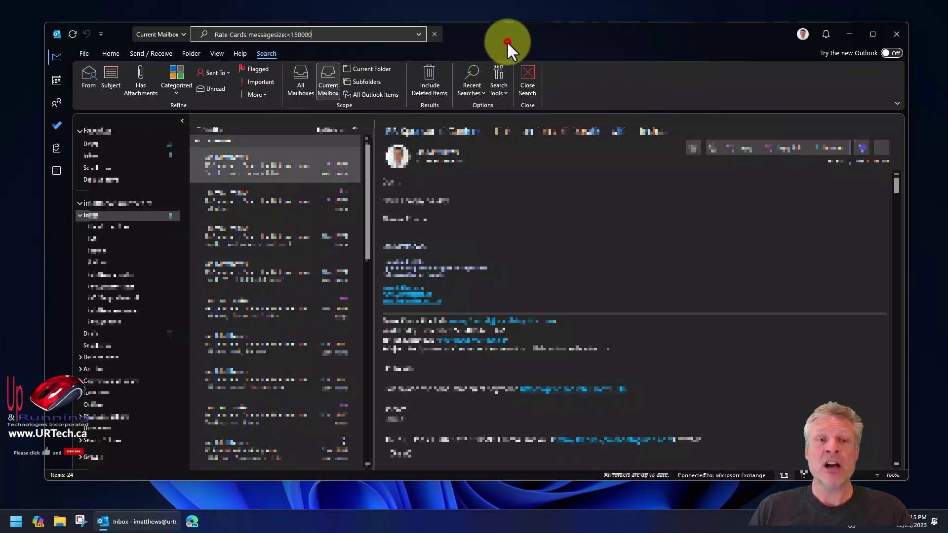
left_click(506, 40)
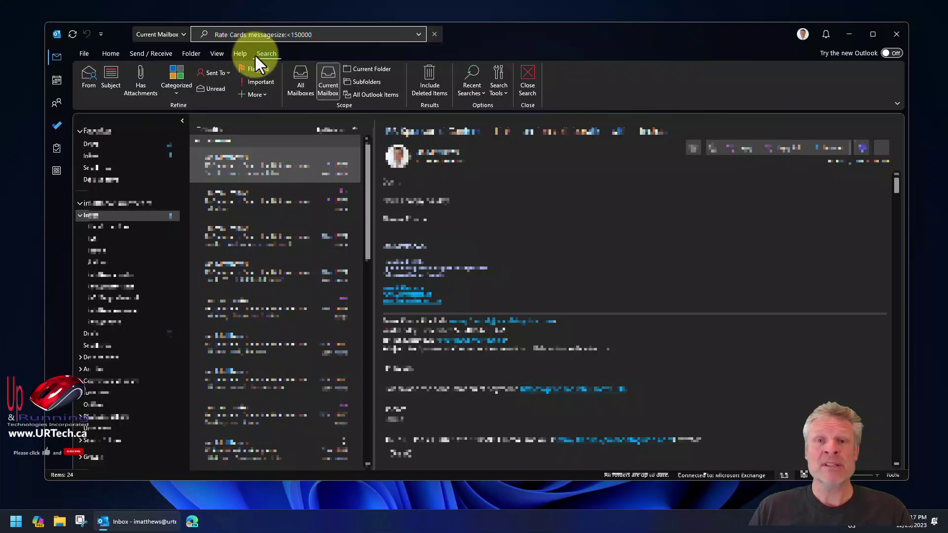
left_click(479, 92)
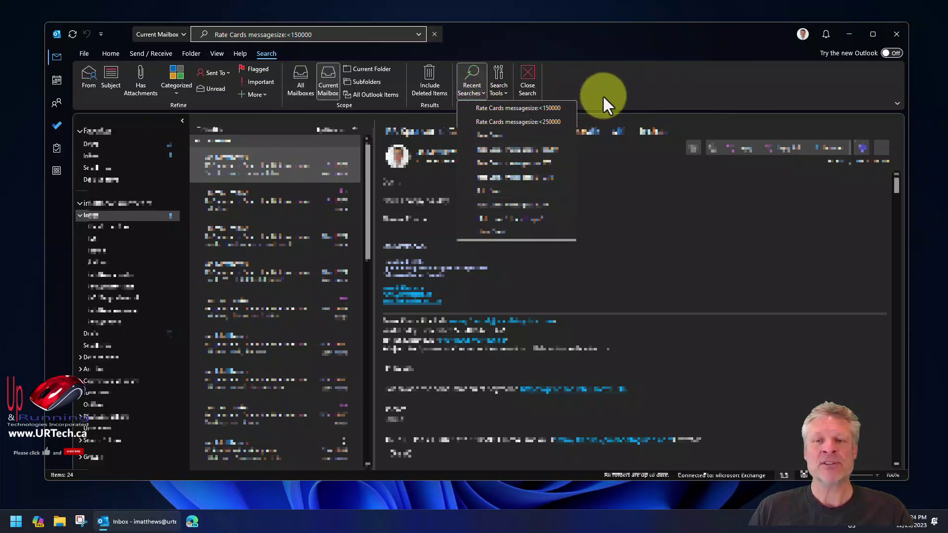
left_click(606, 83)
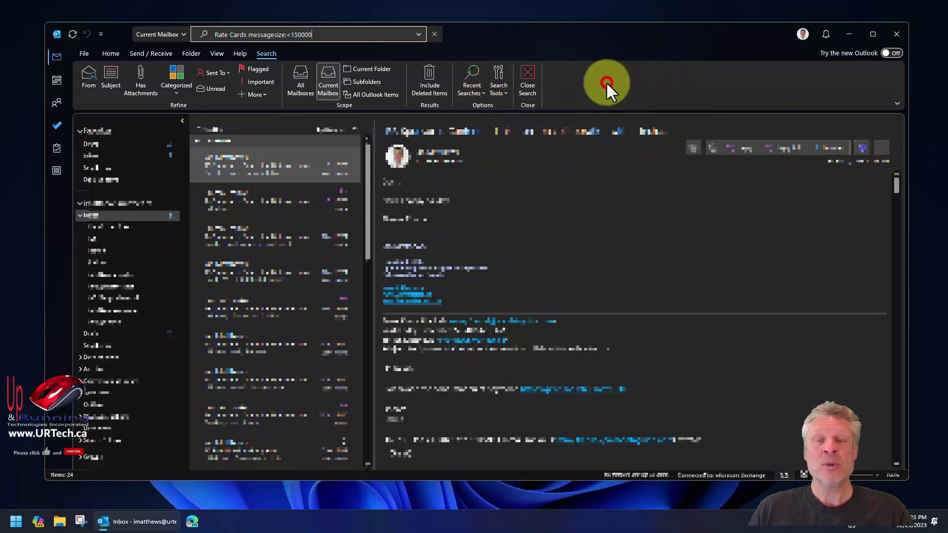